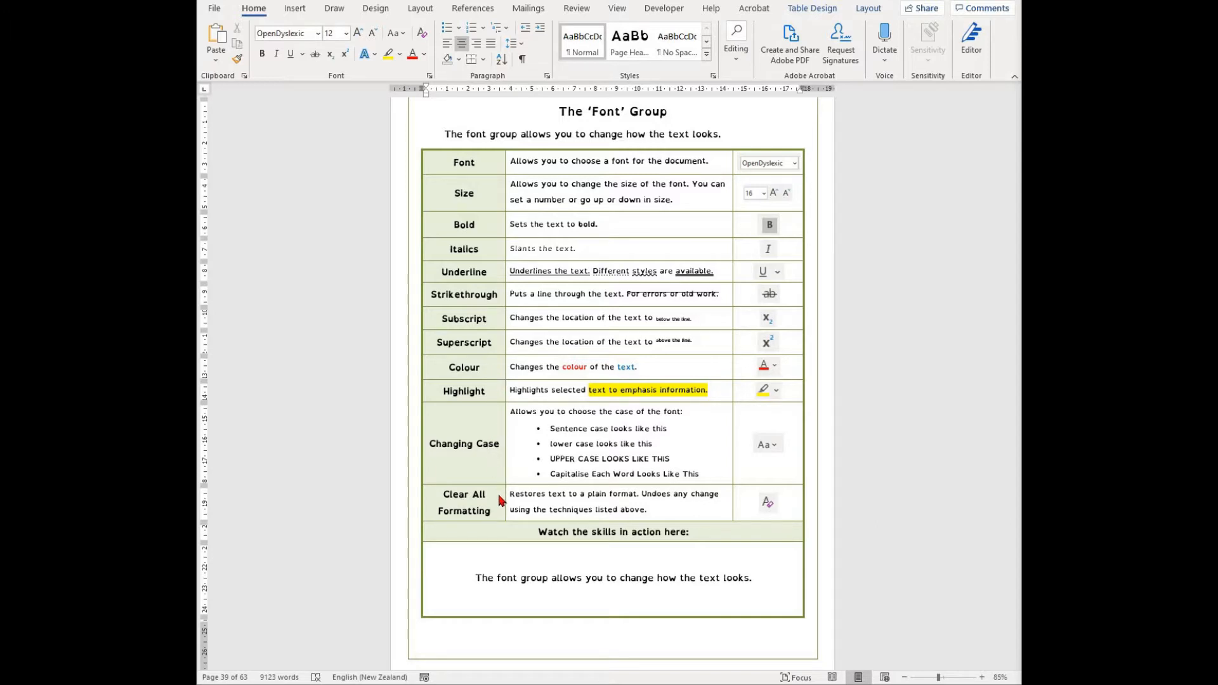
- Select the phrase "you to change how the text looks." in the bottom table cell and set its font to Arial Black
{"action": "left_click_drag", "start_coordinate": [754, 578], "coordinate": [587, 582]}
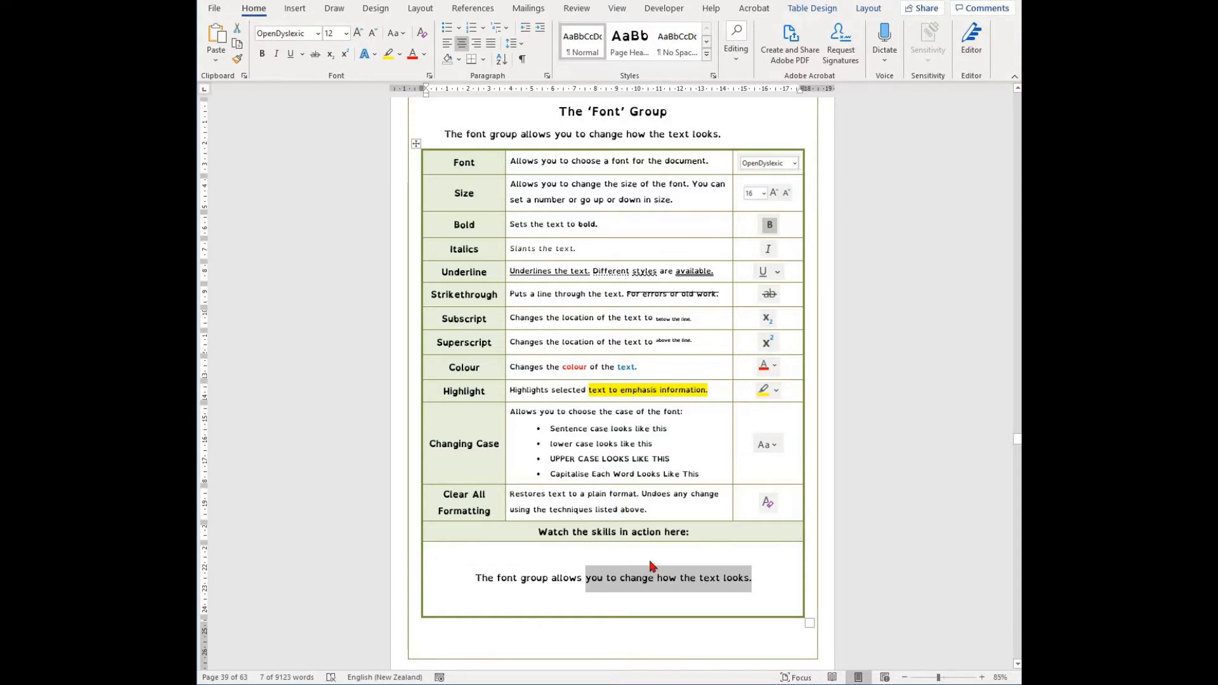
{"action": "scroll", "coordinate": [652, 565], "scroll_direction": "down", "scroll_amount": 1}
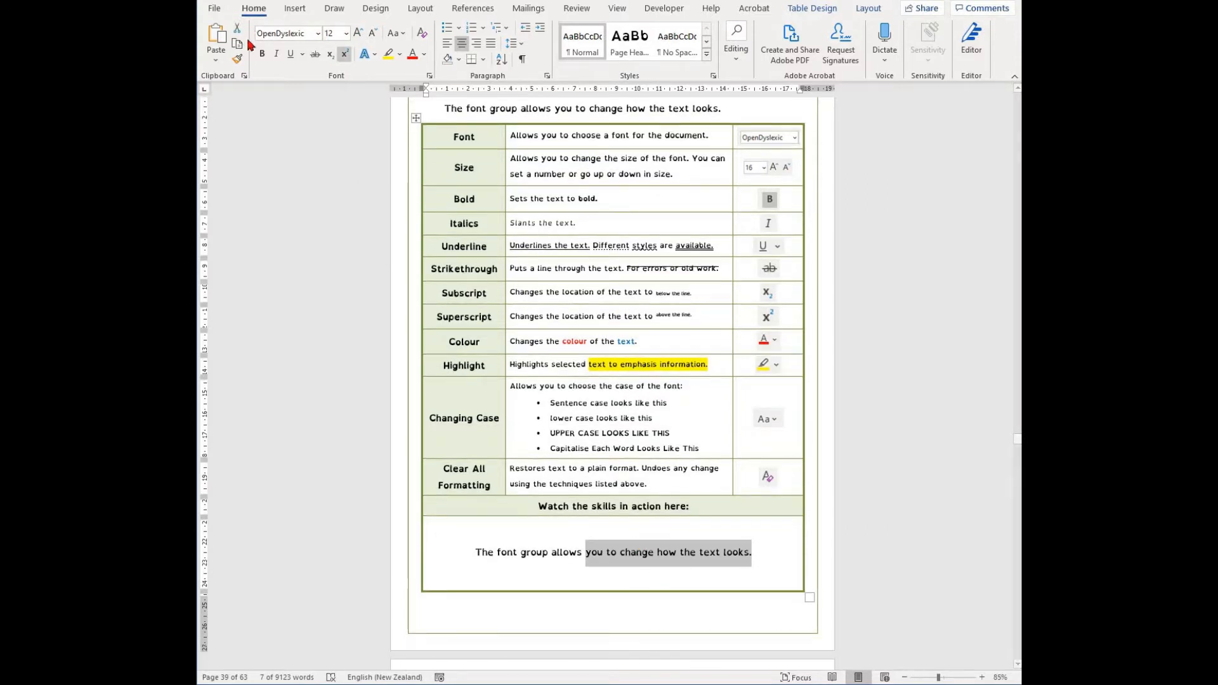
{"action": "left_click", "coordinate": [318, 35]}
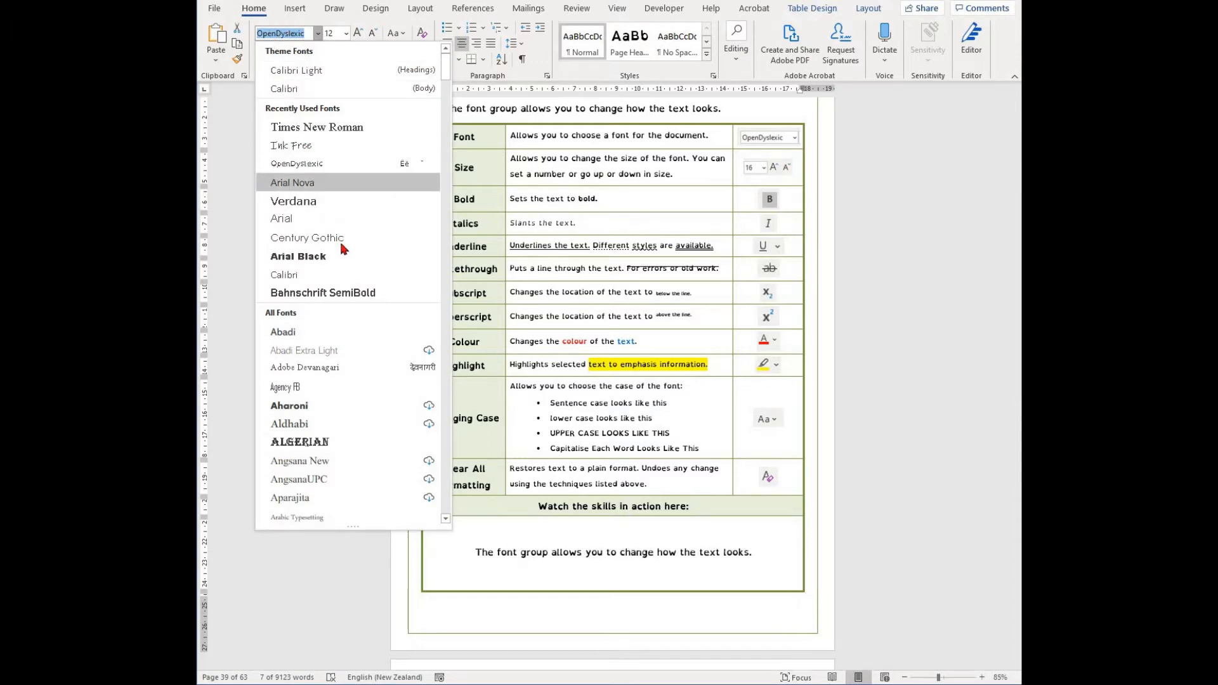
{"action": "scroll", "coordinate": [346, 279], "scroll_direction": "down", "scroll_amount": 1}
{"action": "scroll", "coordinate": [346, 290], "scroll_direction": "down", "scroll_amount": 4}
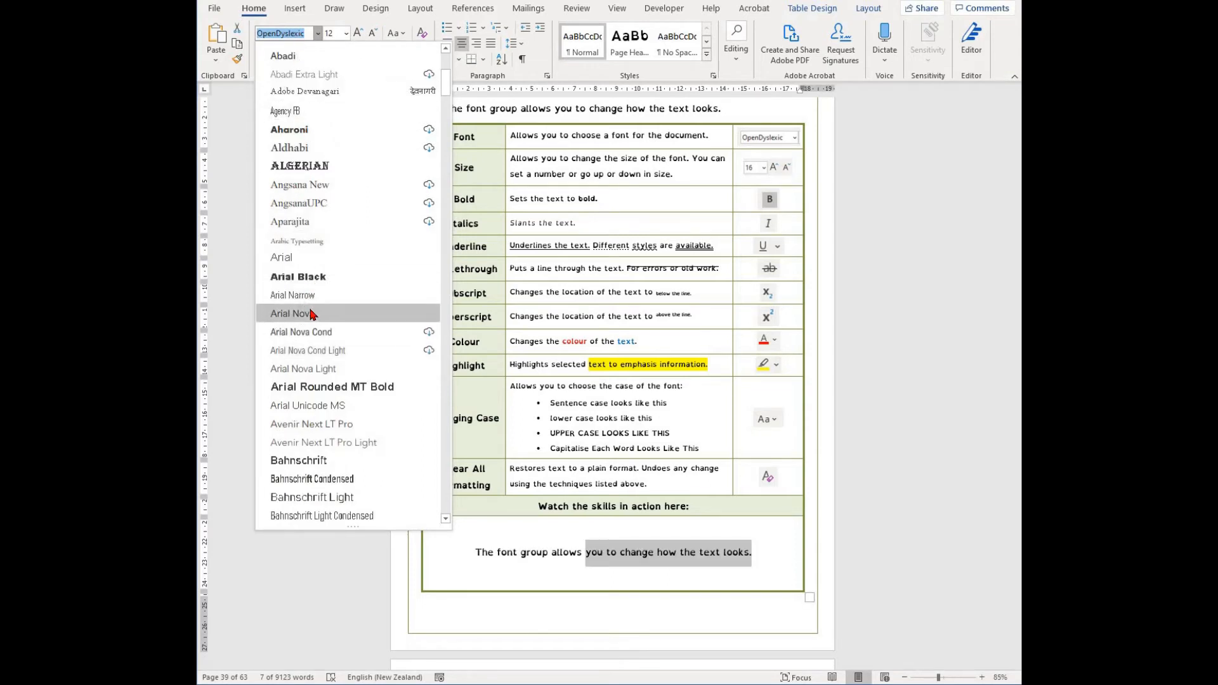
{"action": "left_click", "coordinate": [298, 277]}
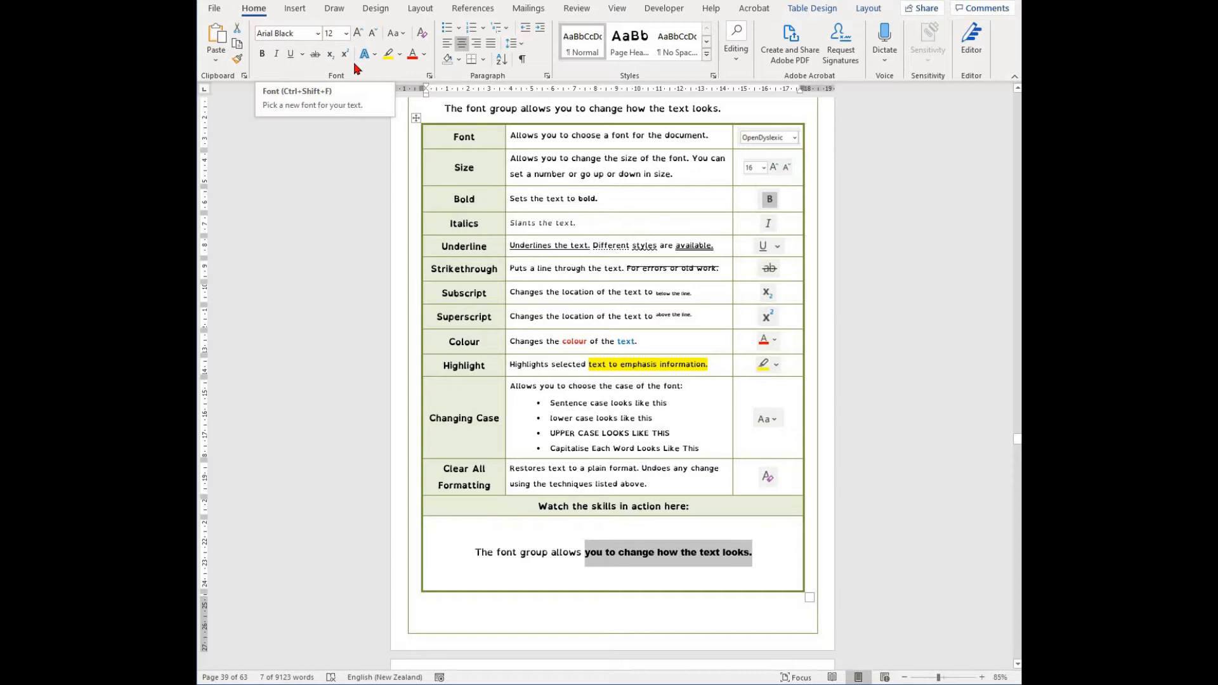
- Change the phrase's font to Times New Roman
{"action": "left_click", "coordinate": [305, 33]}
{"action": "type", "text": "Times New Rom"}
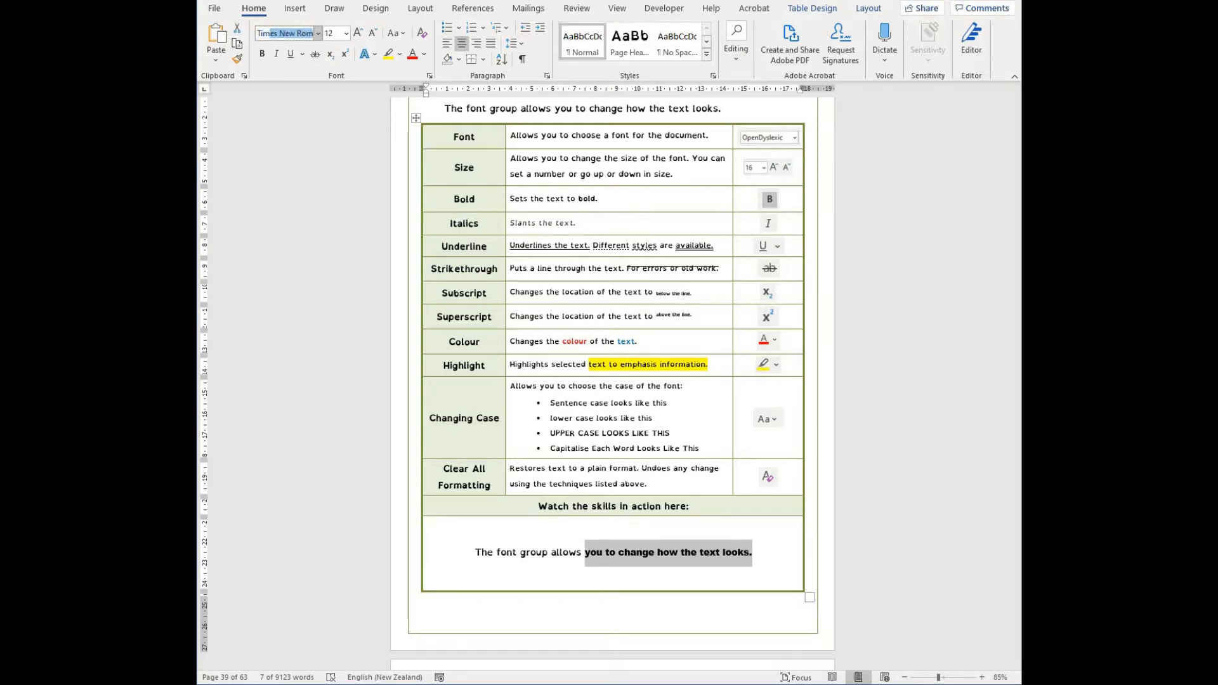
{"action": "key", "text": "Return"}
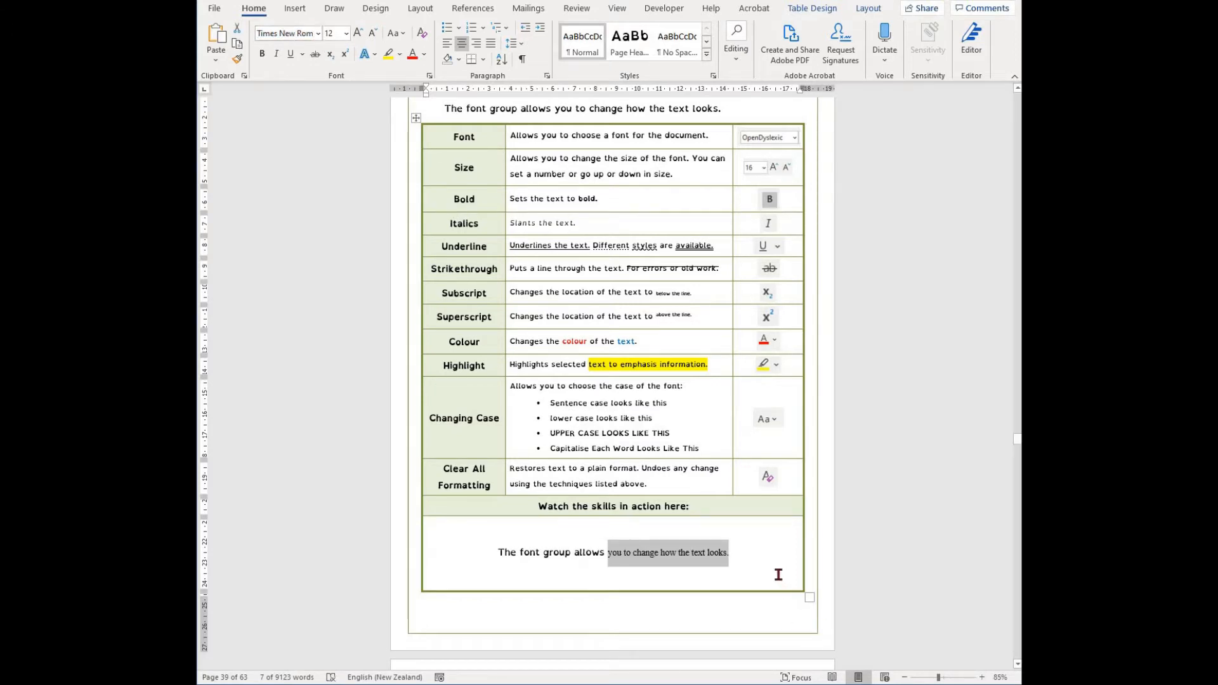
- Reselect the phrase and set its font size to 13
{"action": "left_click", "coordinate": [753, 551]}
{"action": "left_click", "coordinate": [618, 559], "text": "shift"}
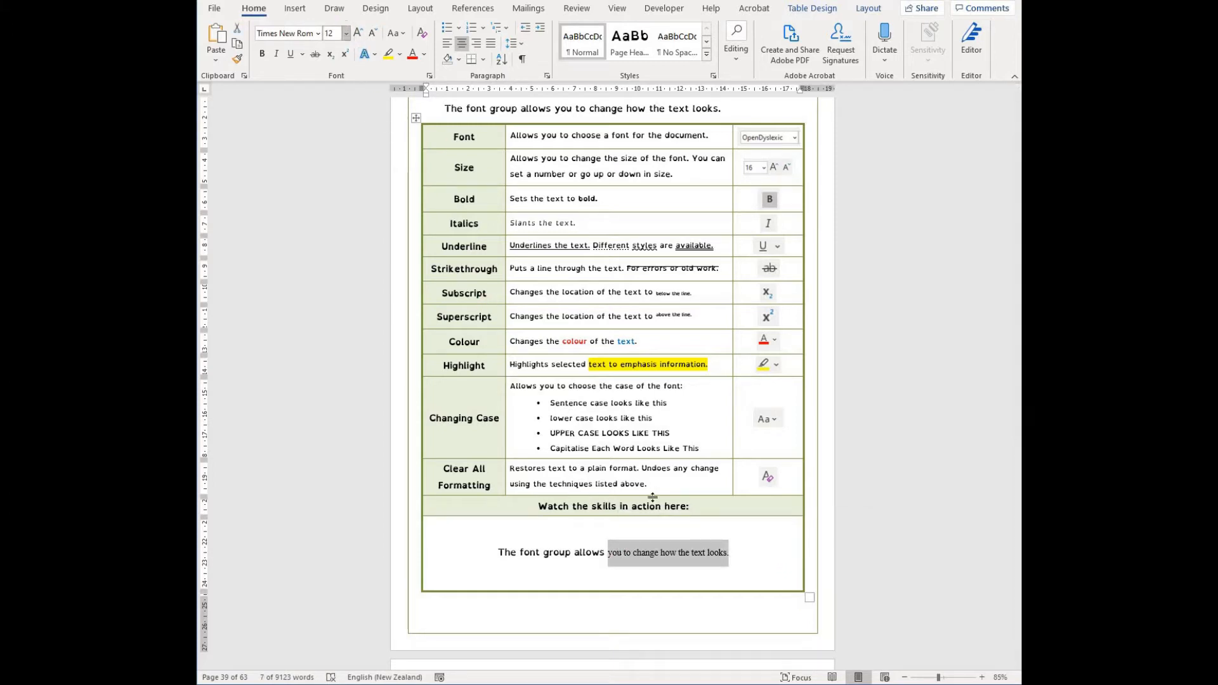
{"action": "left_click", "coordinate": [344, 36]}
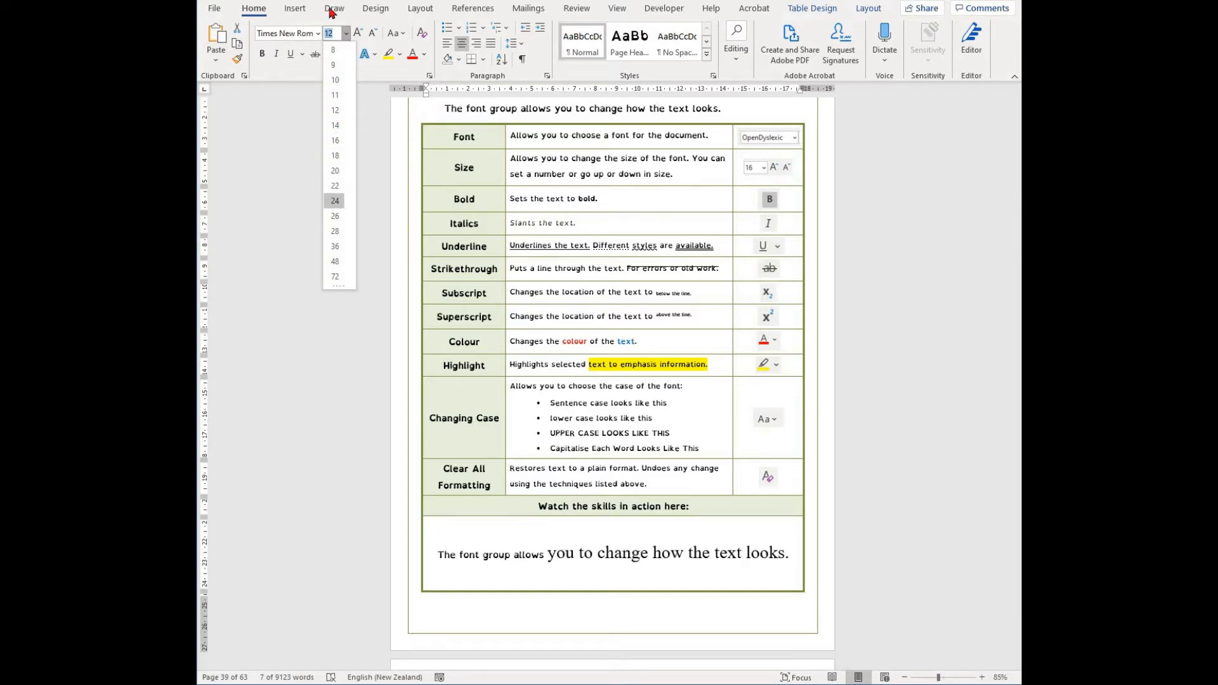
{"action": "left_click", "coordinate": [337, 32]}
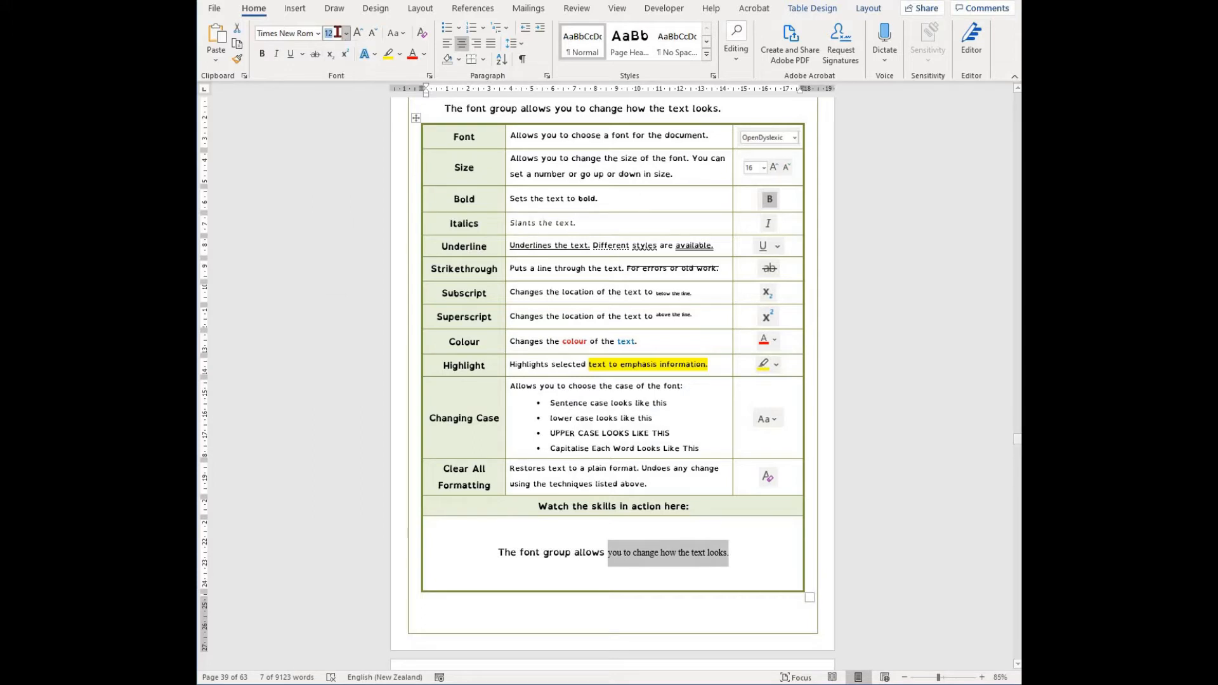
{"action": "type", "text": "13"}
{"action": "key", "text": "Return"}
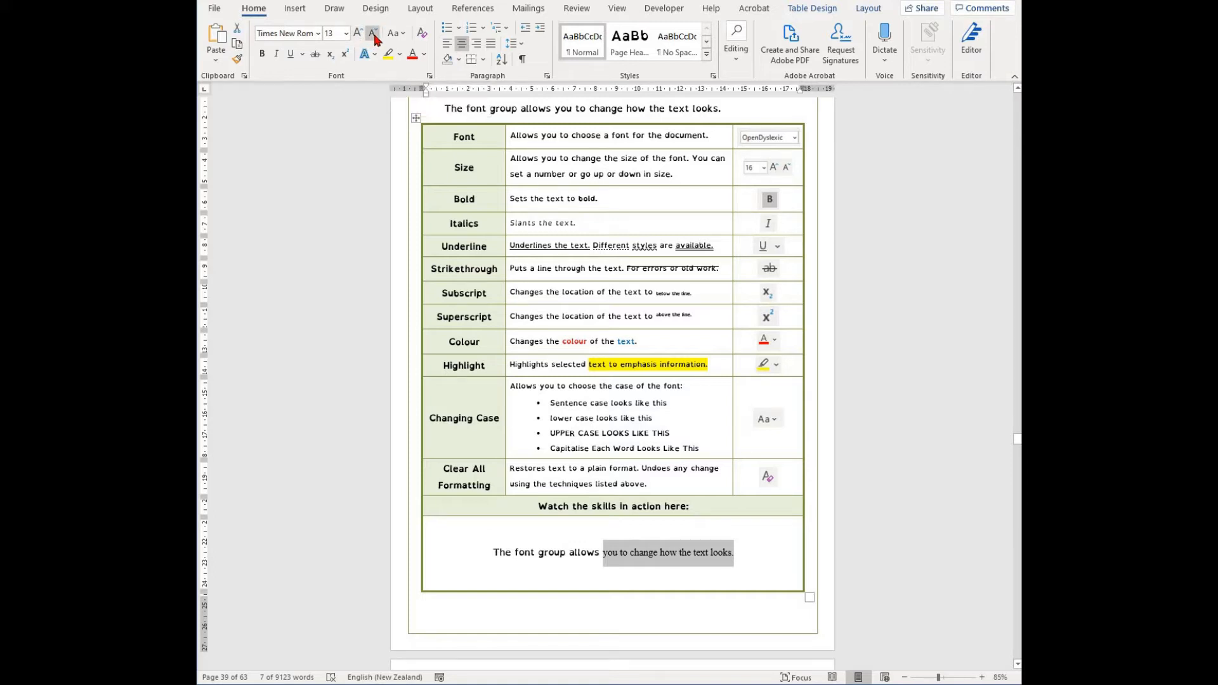
- Grow and shrink the phrase's font size step by step, ending at 12
{"action": "left_click", "coordinate": [355, 36]}
{"action": "left_click", "coordinate": [355, 36]}
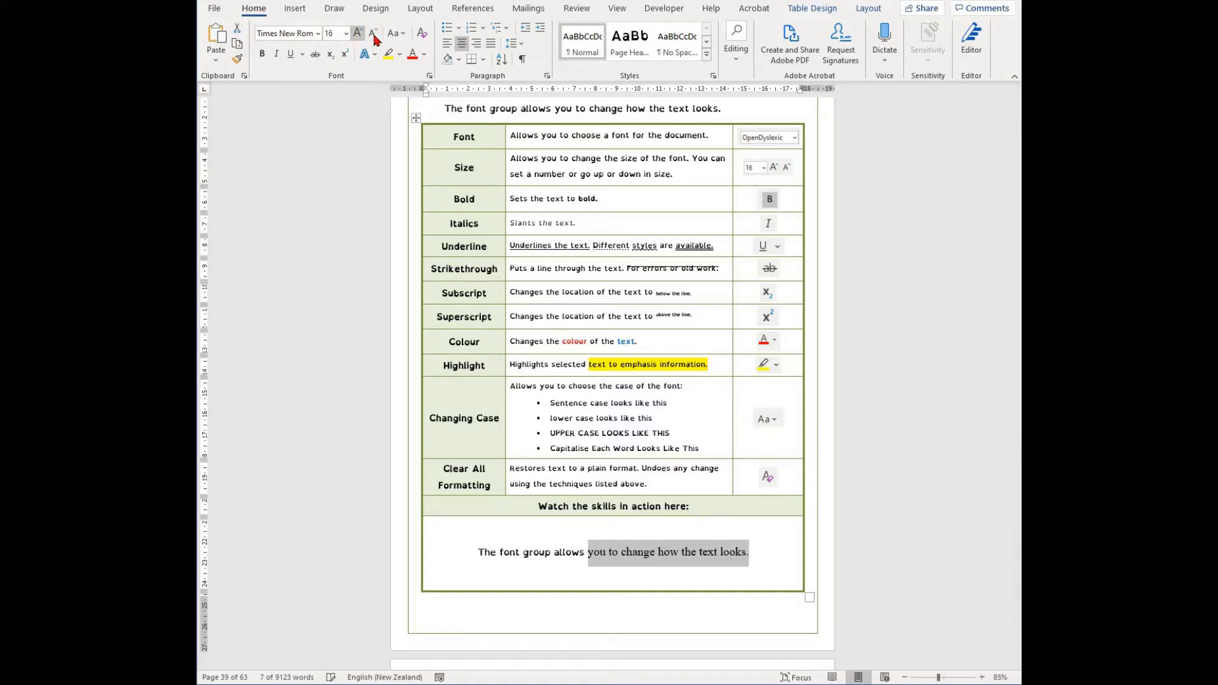
{"action": "left_click", "coordinate": [355, 36]}
{"action": "left_click", "coordinate": [372, 36]}
{"action": "left_click", "coordinate": [372, 36]}
{"action": "left_click", "coordinate": [372, 39]}
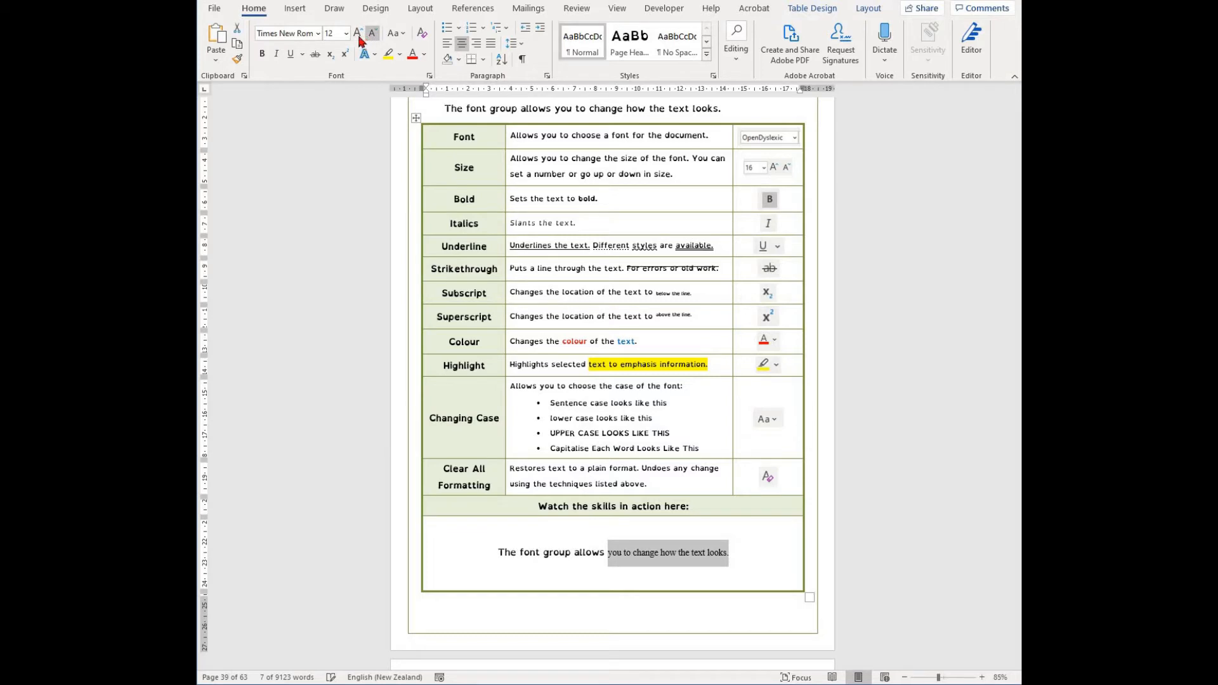
{"action": "left_click", "coordinate": [357, 35]}
{"action": "left_click", "coordinate": [357, 34]}
{"action": "left_click", "coordinate": [357, 34]}
{"action": "left_click", "coordinate": [372, 36]}
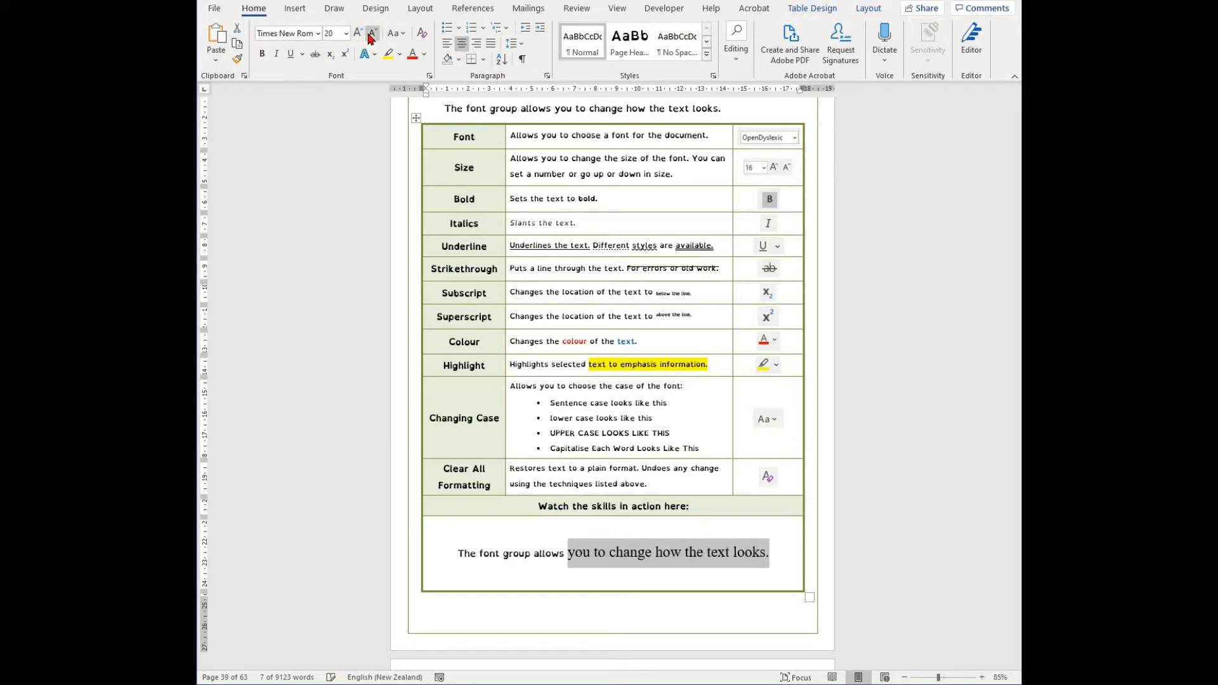
{"action": "left_click", "coordinate": [371, 36]}
{"action": "left_click", "coordinate": [371, 36]}
{"action": "left_click", "coordinate": [372, 35]}
{"action": "left_click", "coordinate": [371, 35]}
{"action": "left_click", "coordinate": [365, 36]}
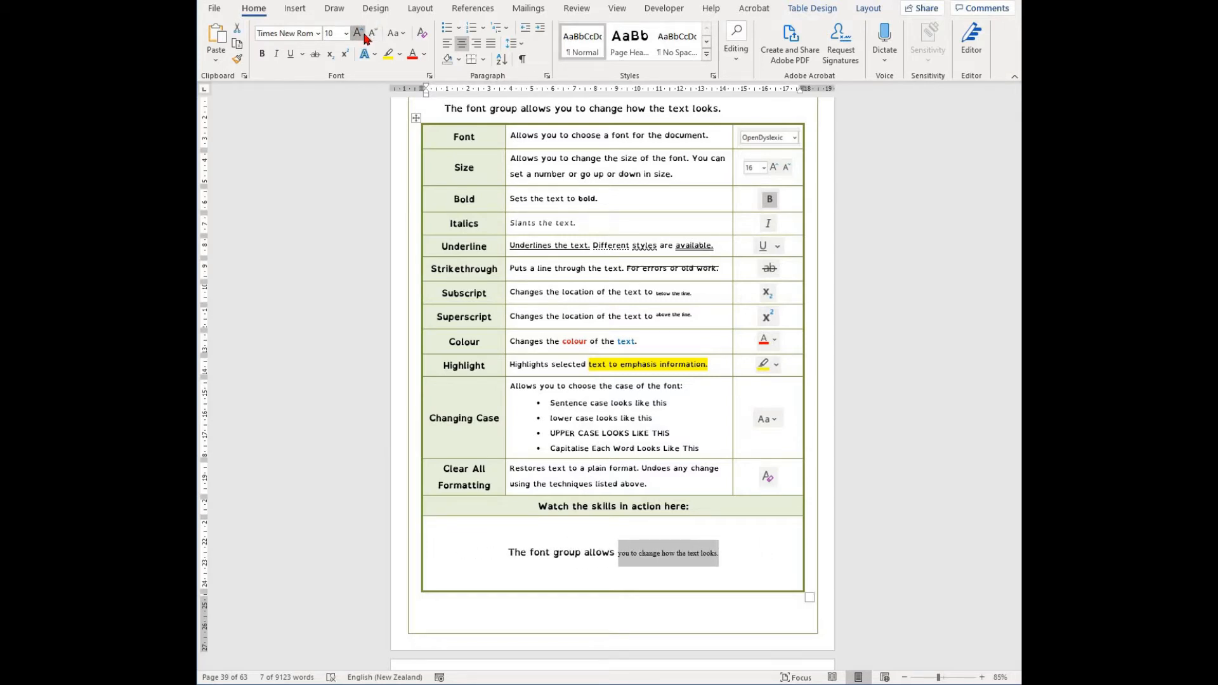
{"action": "left_click", "coordinate": [364, 36]}
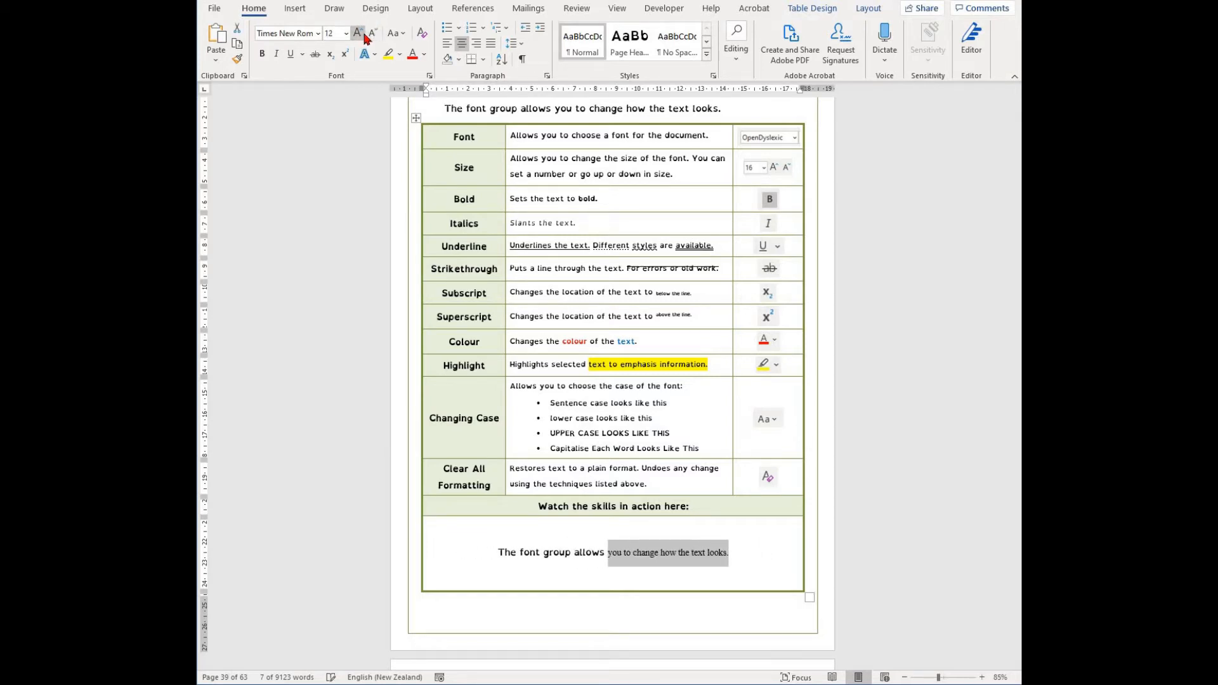
- Reselect the phrase "you to change how the text looks." and make it bold
{"action": "left_click", "coordinate": [758, 558]}
{"action": "left_click", "coordinate": [608, 555], "text": "shift"}
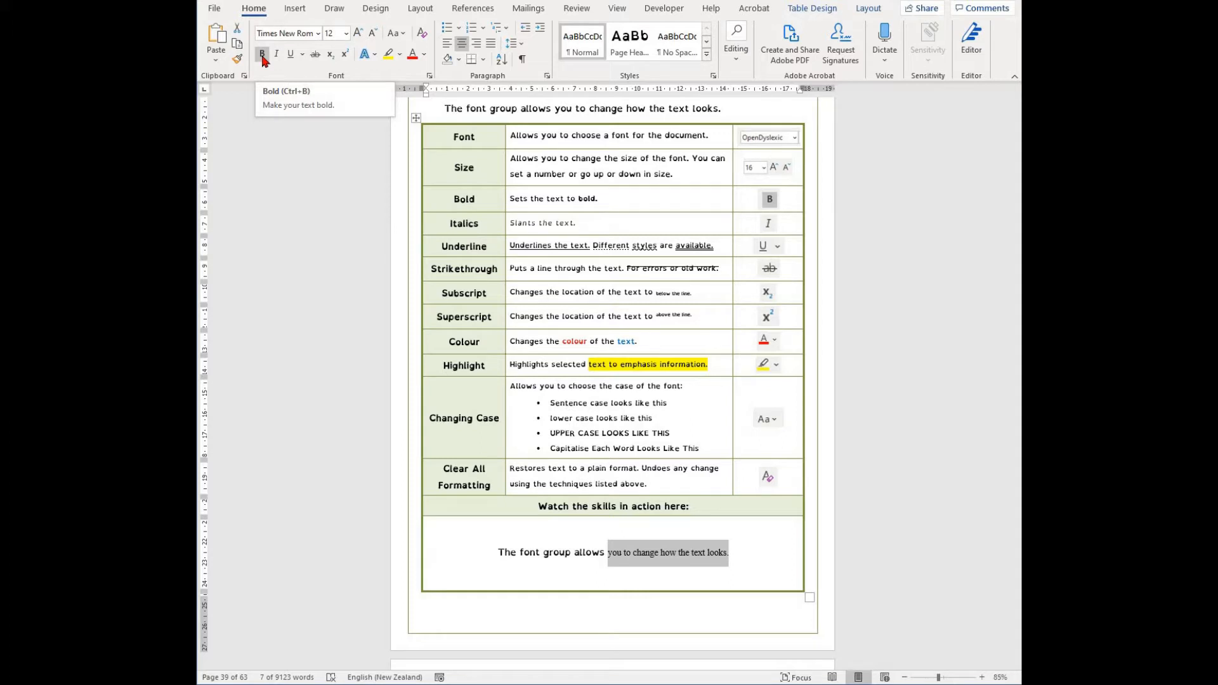
{"action": "key", "text": "ctrl+b"}
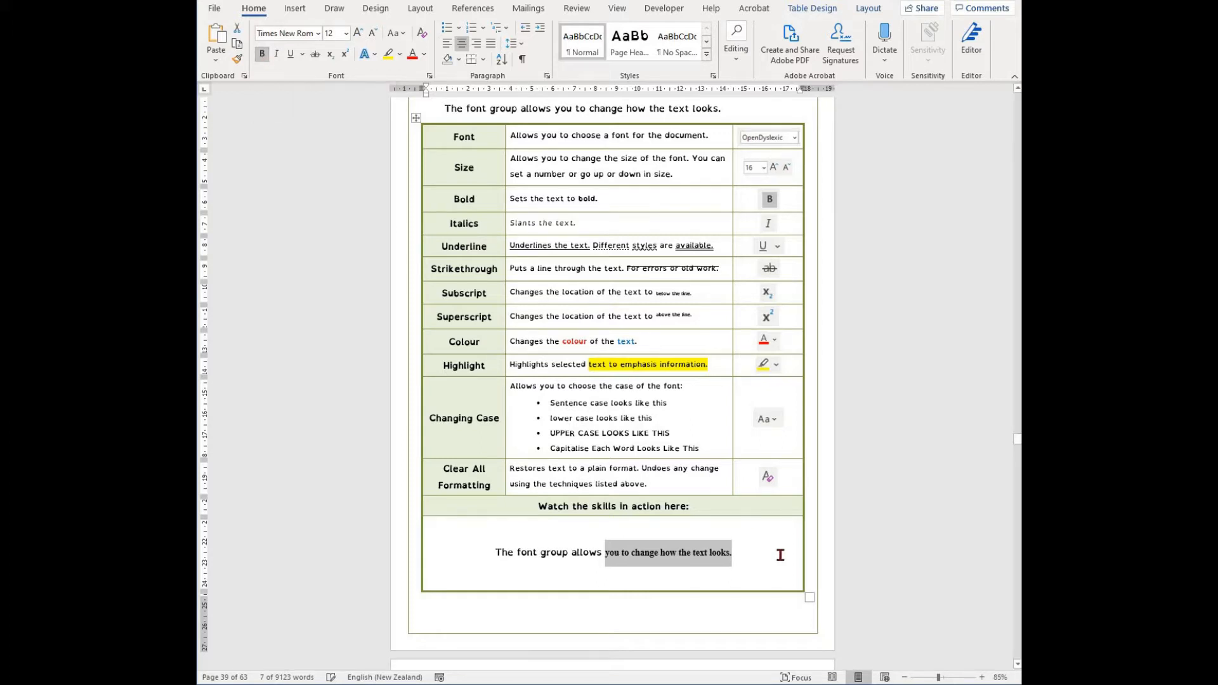
- Select "The font group allows" and make it italic
{"action": "left_click", "coordinate": [776, 553]}
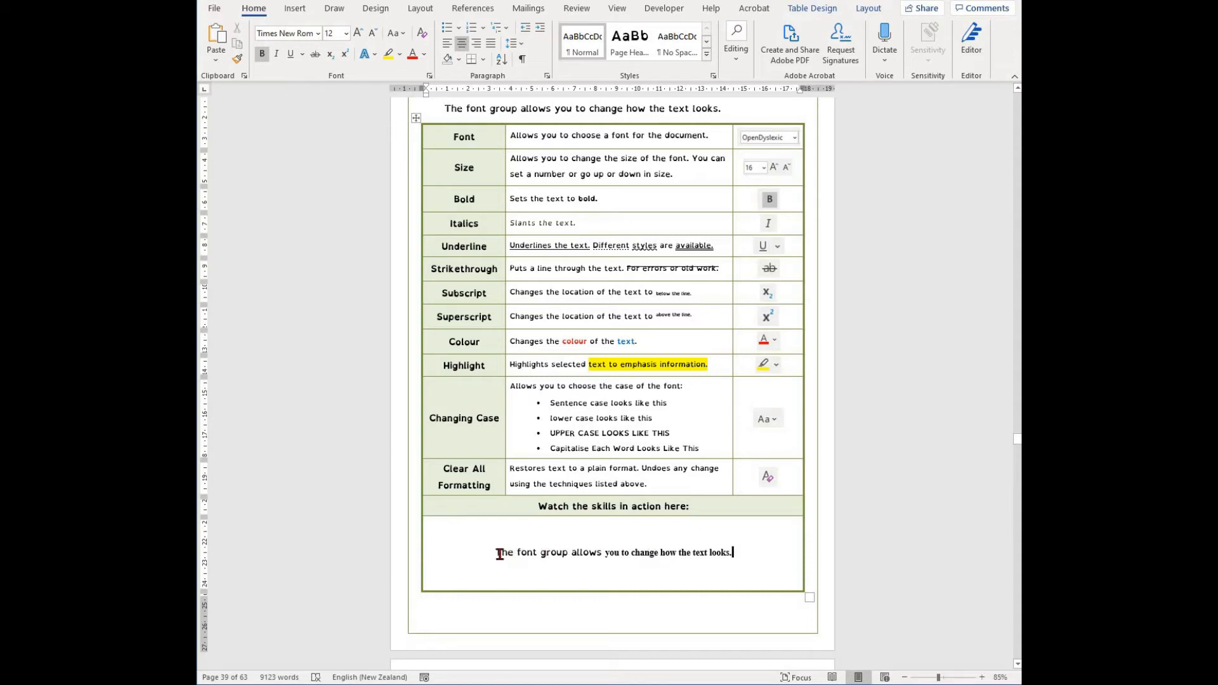
{"action": "left_click_drag", "start_coordinate": [497, 554], "coordinate": [585, 562]}
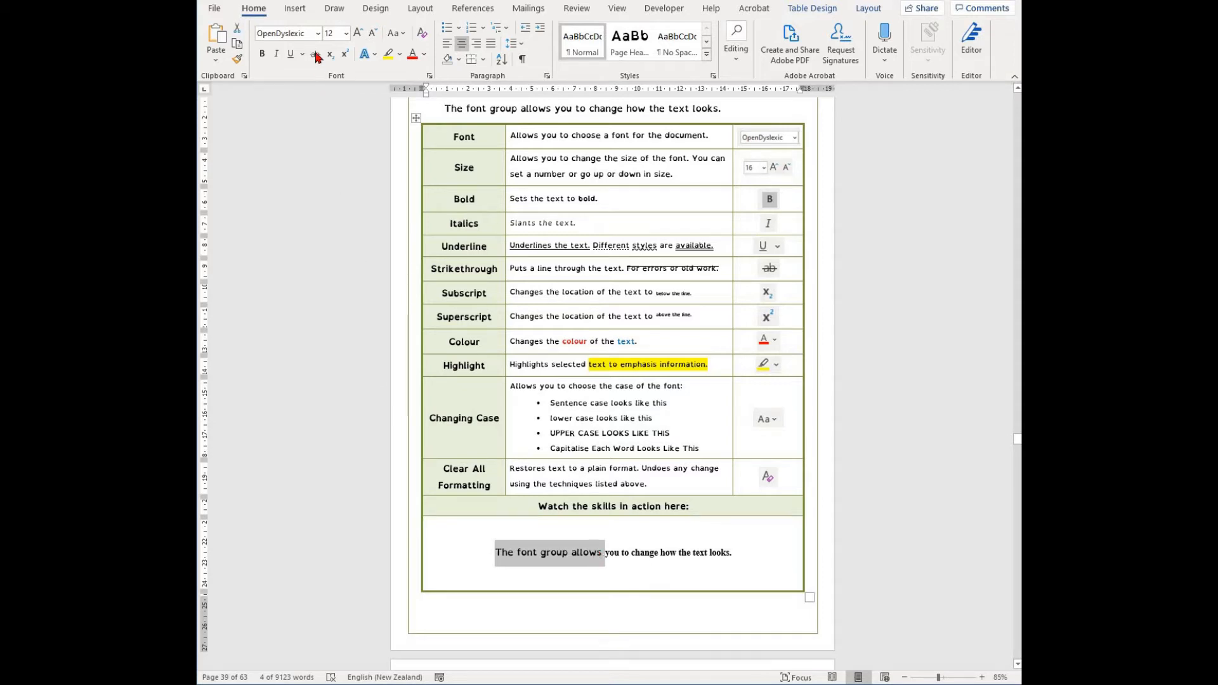
{"action": "left_click", "coordinate": [277, 57]}
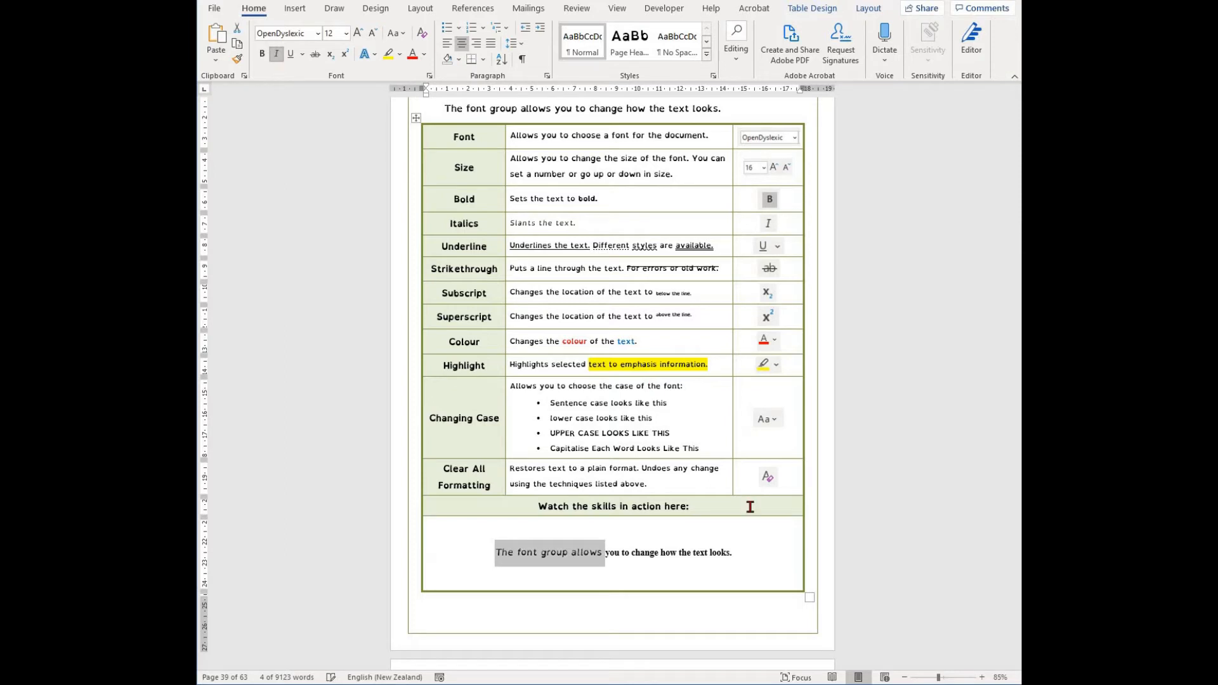
- Select the phrase "you to change how the text looks." and underline it
{"action": "left_click_drag", "start_coordinate": [759, 559], "coordinate": [591, 561]}
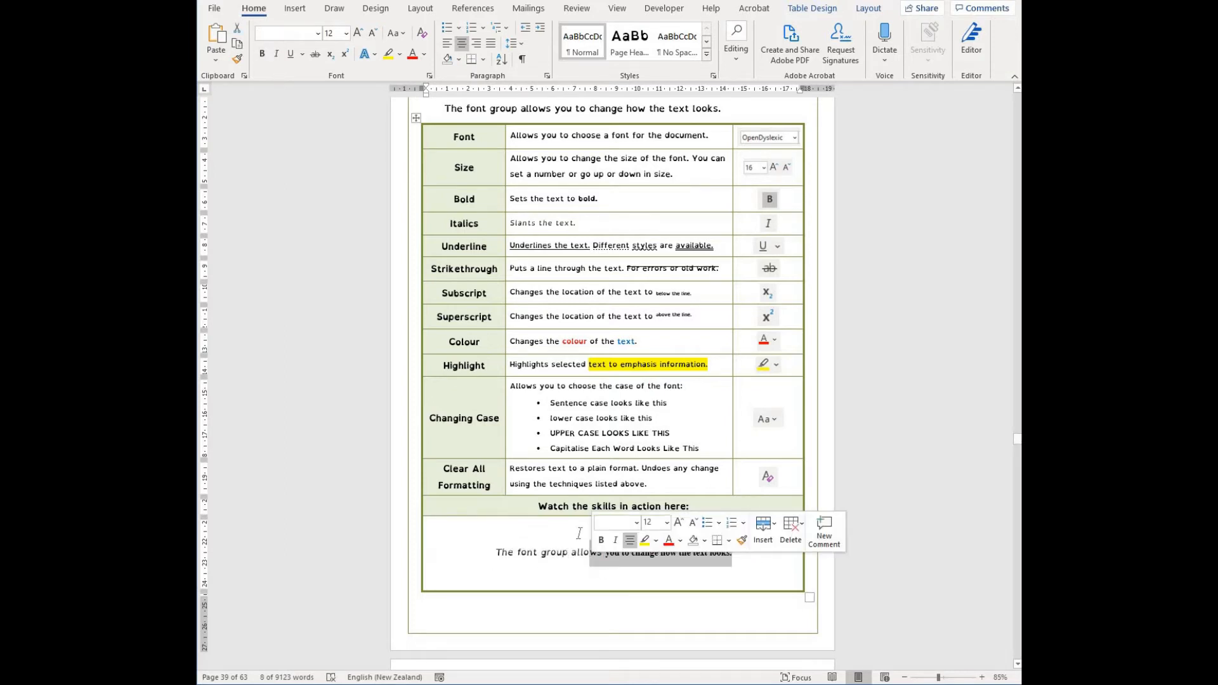
{"action": "left_click_drag", "start_coordinate": [748, 556], "coordinate": [606, 560]}
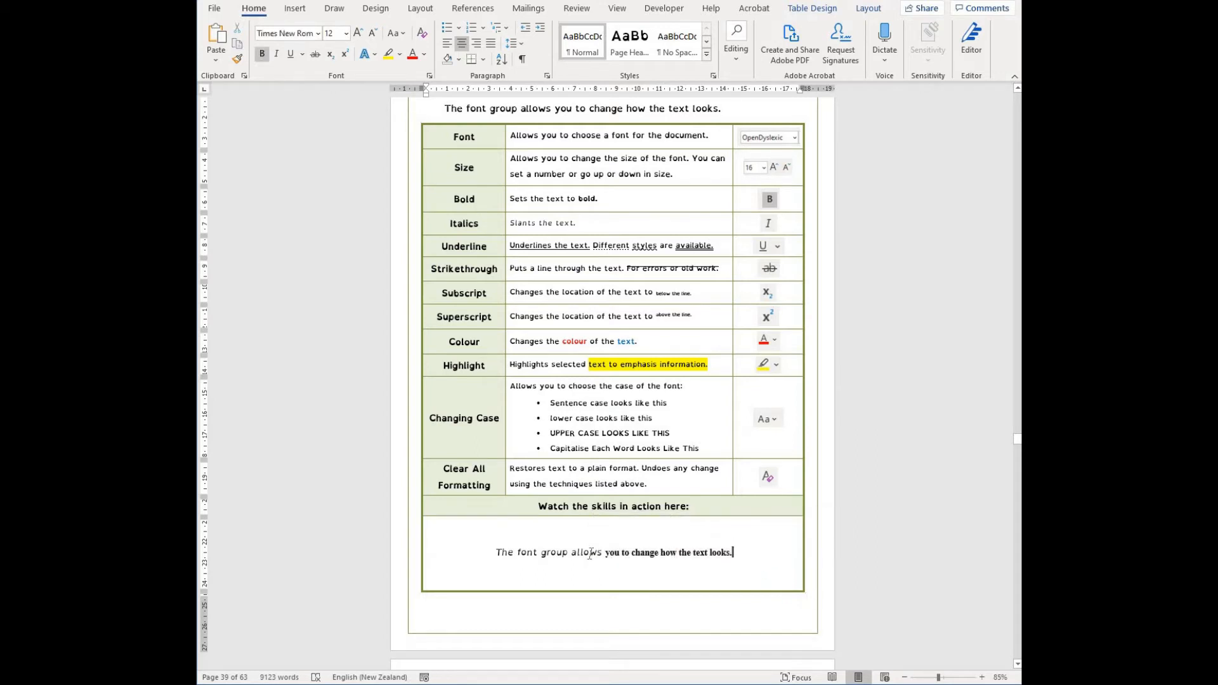
{"action": "left_click", "coordinate": [295, 56]}
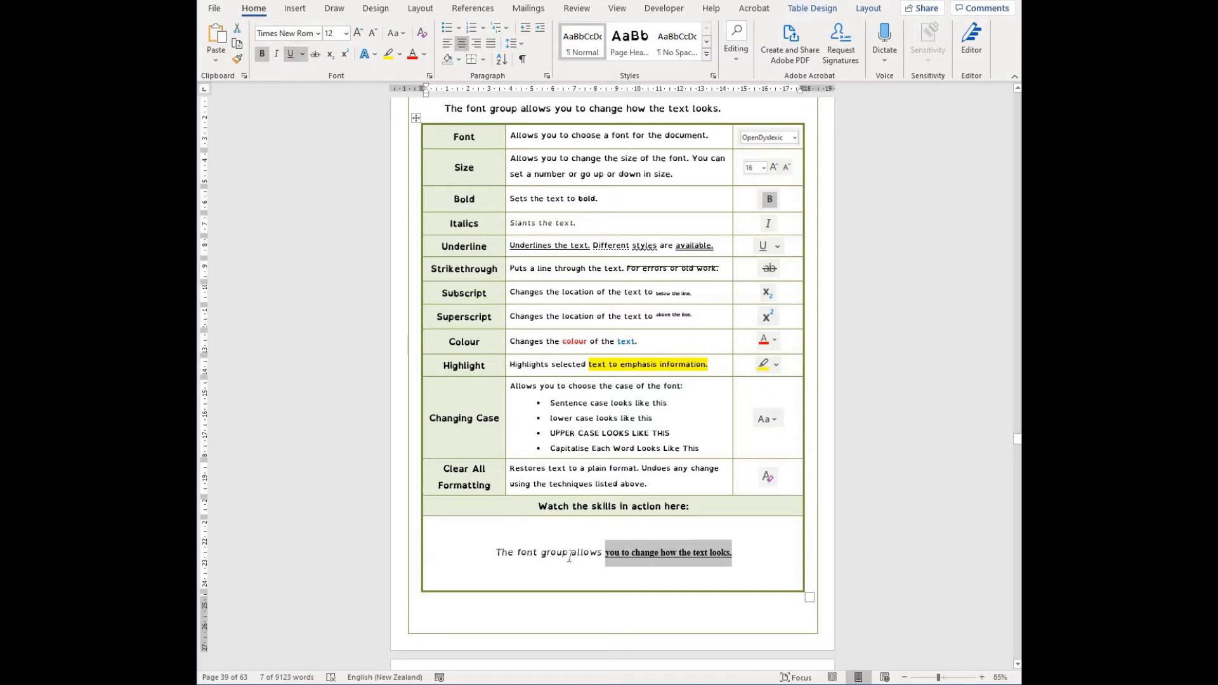
- Select "The font group allows" and apply a wavy underline style
{"action": "left_click_drag", "start_coordinate": [495, 553], "coordinate": [605, 556]}
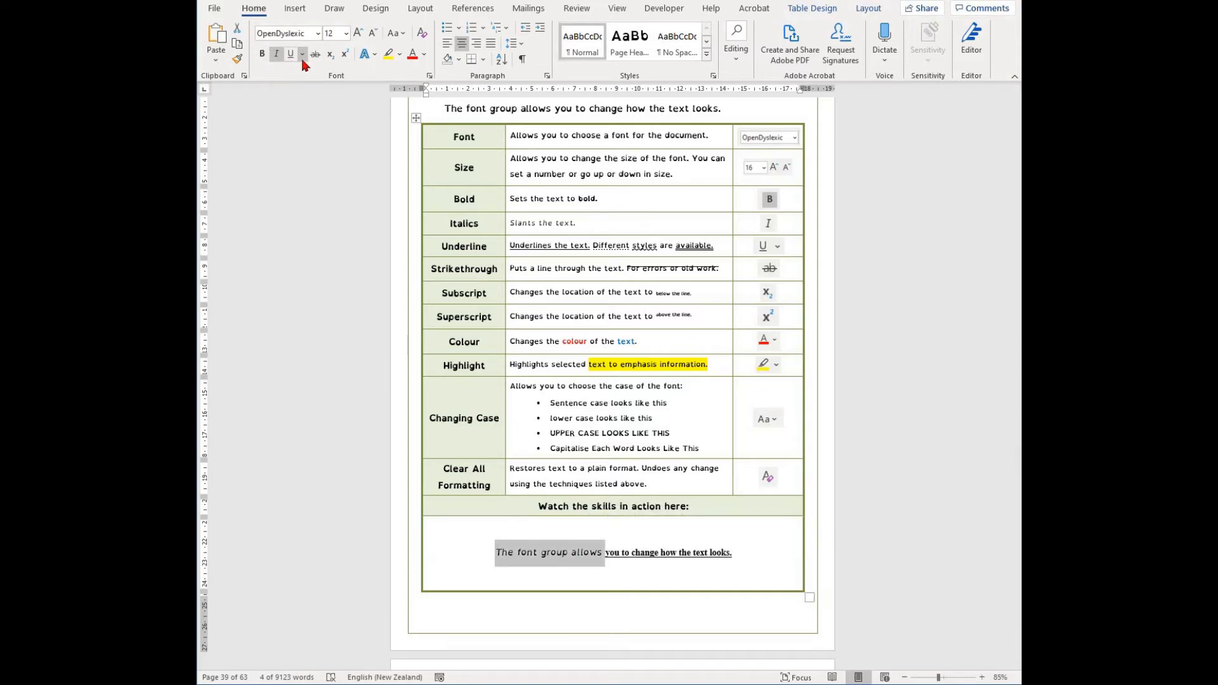
{"action": "left_click", "coordinate": [302, 55]}
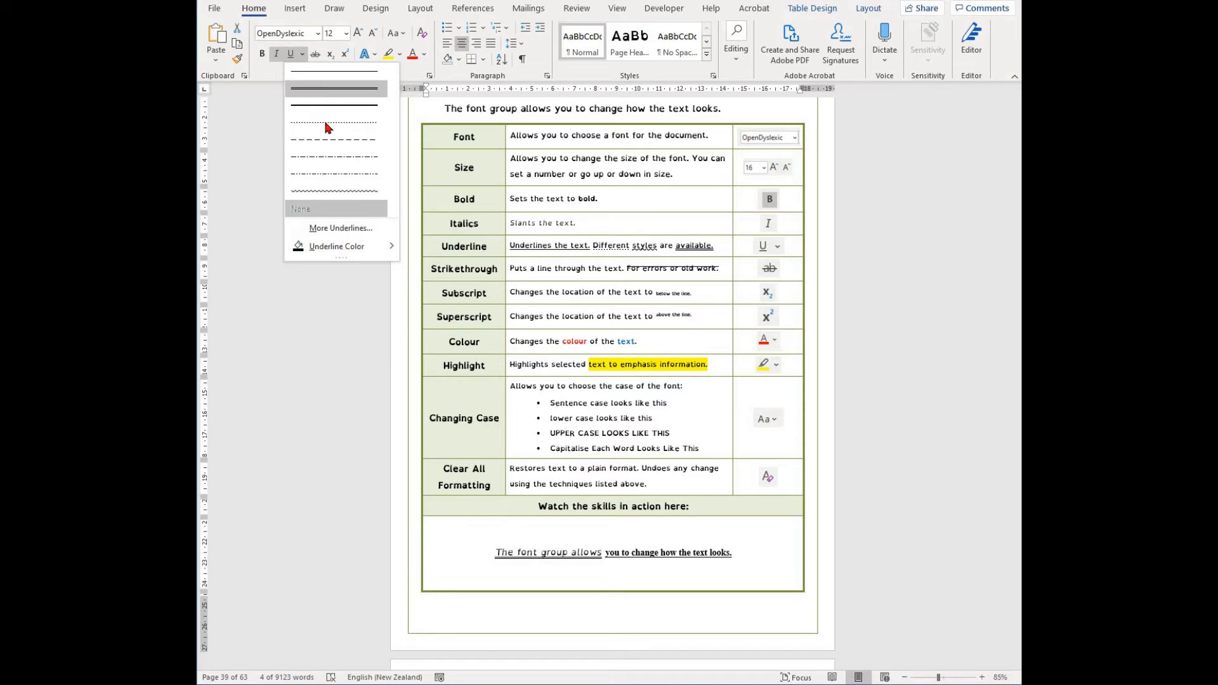
{"action": "left_click", "coordinate": [336, 190]}
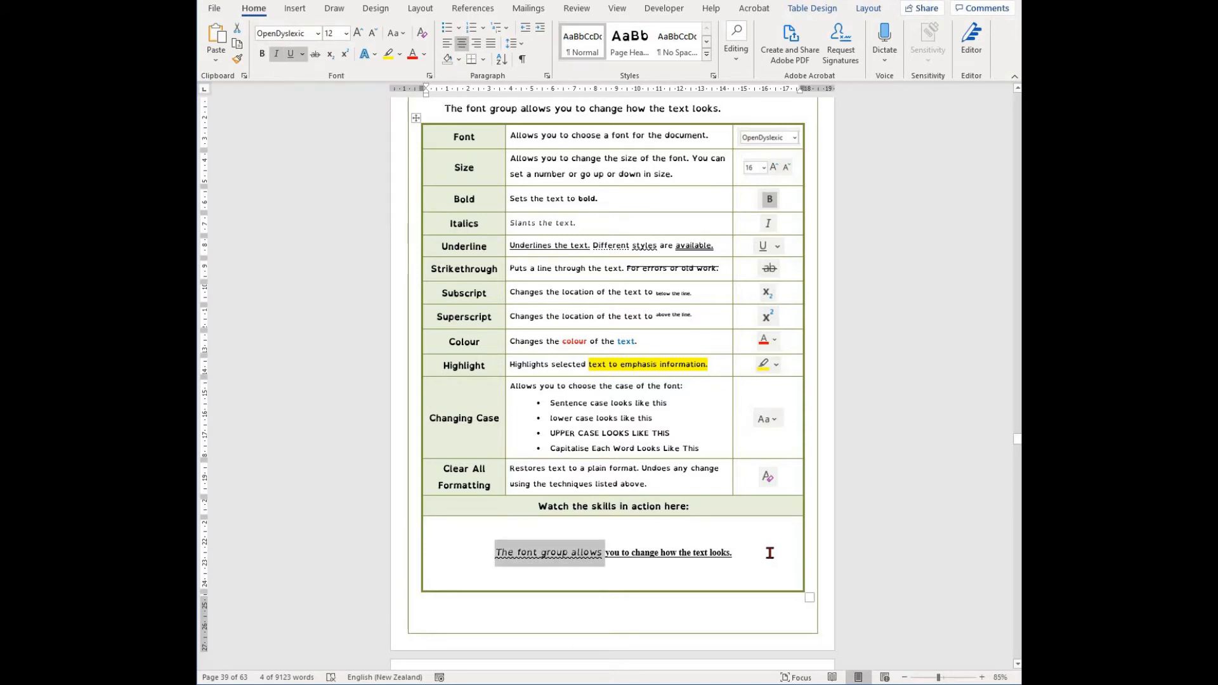
- Select the whole sentence, toggle strikethrough on it, and undo the last strikethrough change
{"action": "left_click", "coordinate": [770, 553]}
{"action": "left_click_drag", "start_coordinate": [757, 559], "coordinate": [477, 568]}
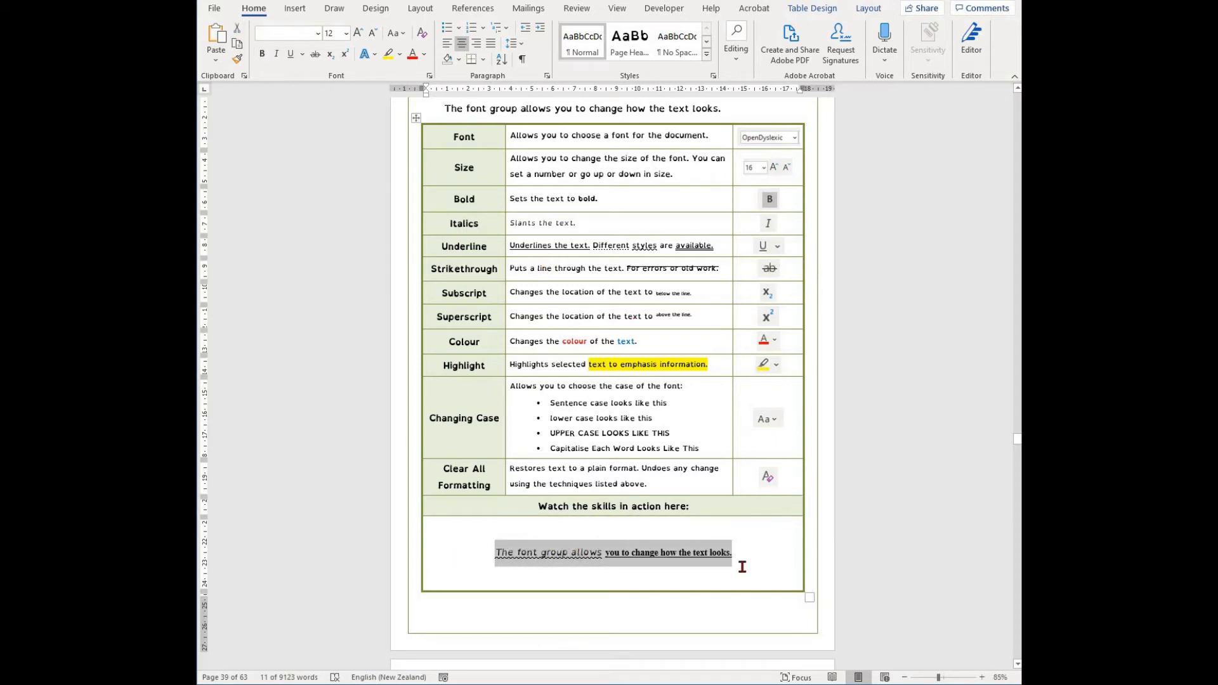
{"action": "left_click", "coordinate": [315, 55]}
{"action": "left_click", "coordinate": [316, 54]}
{"action": "left_click", "coordinate": [316, 54]}
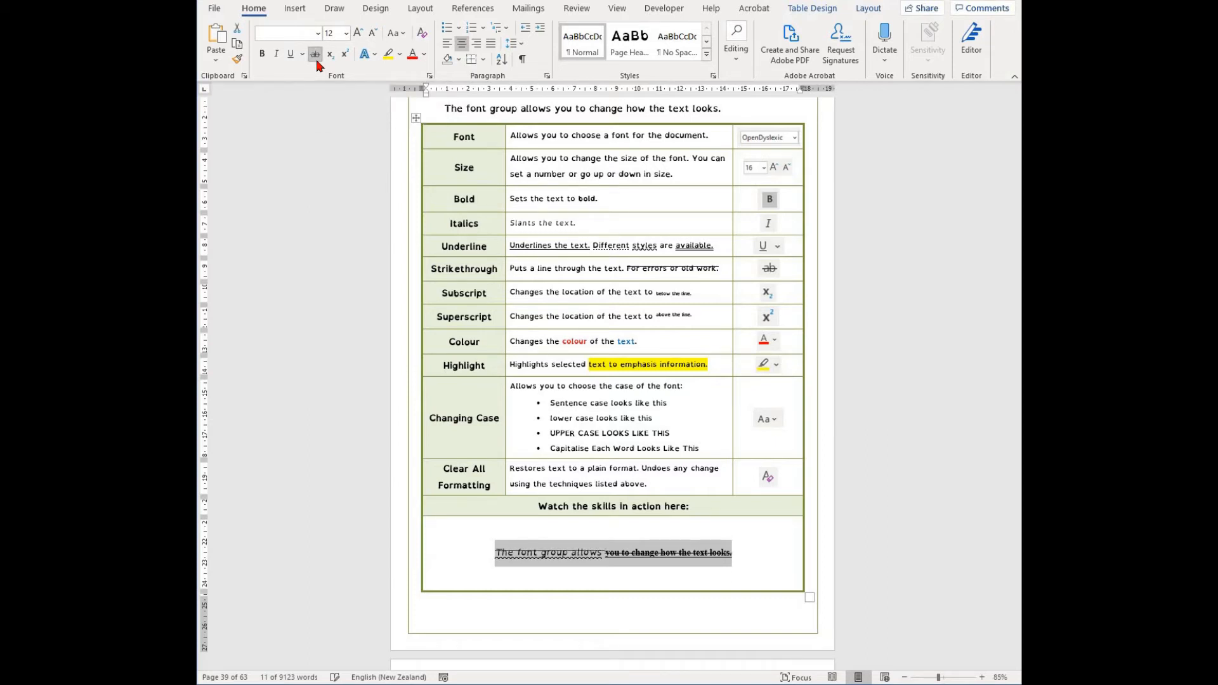
{"action": "key", "text": "ctrl+z"}
- Select "how the text looks." and format it as subscript
{"action": "left_click", "coordinate": [750, 553]}
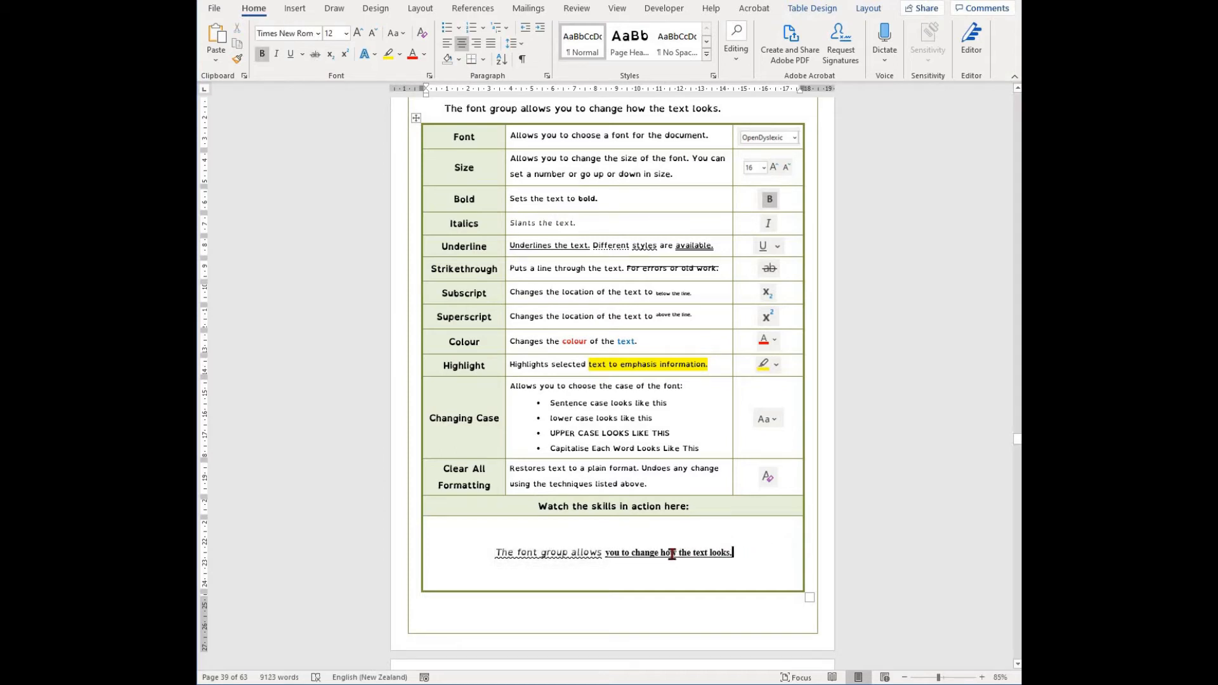
{"action": "left_click_drag", "start_coordinate": [733, 553], "coordinate": [661, 554]}
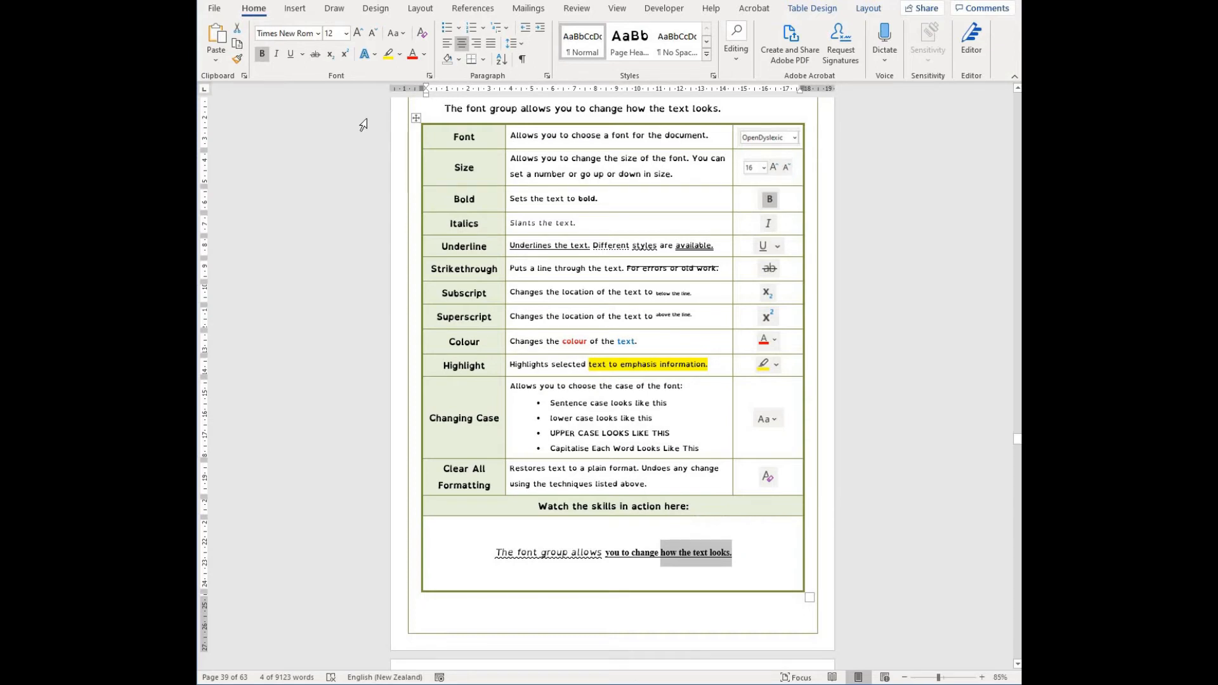
{"action": "left_click", "coordinate": [330, 54]}
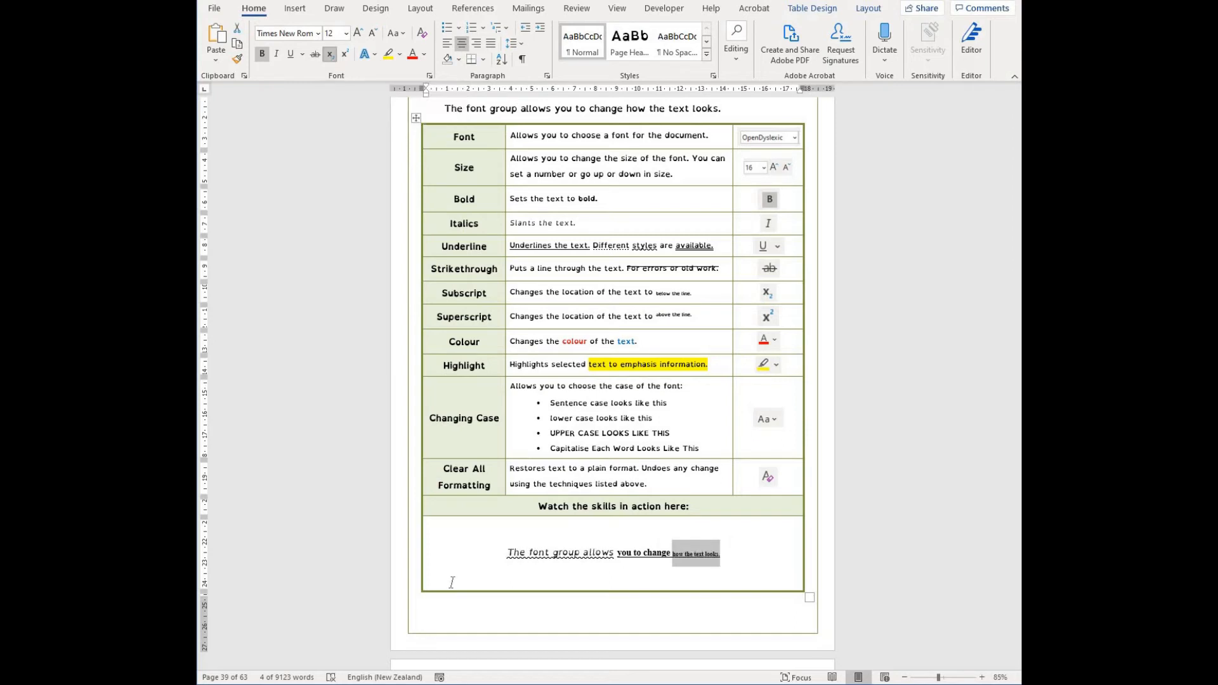
- Reselect "how the text looks." and toggle subscript off and back on
{"action": "left_click", "coordinate": [796, 558]}
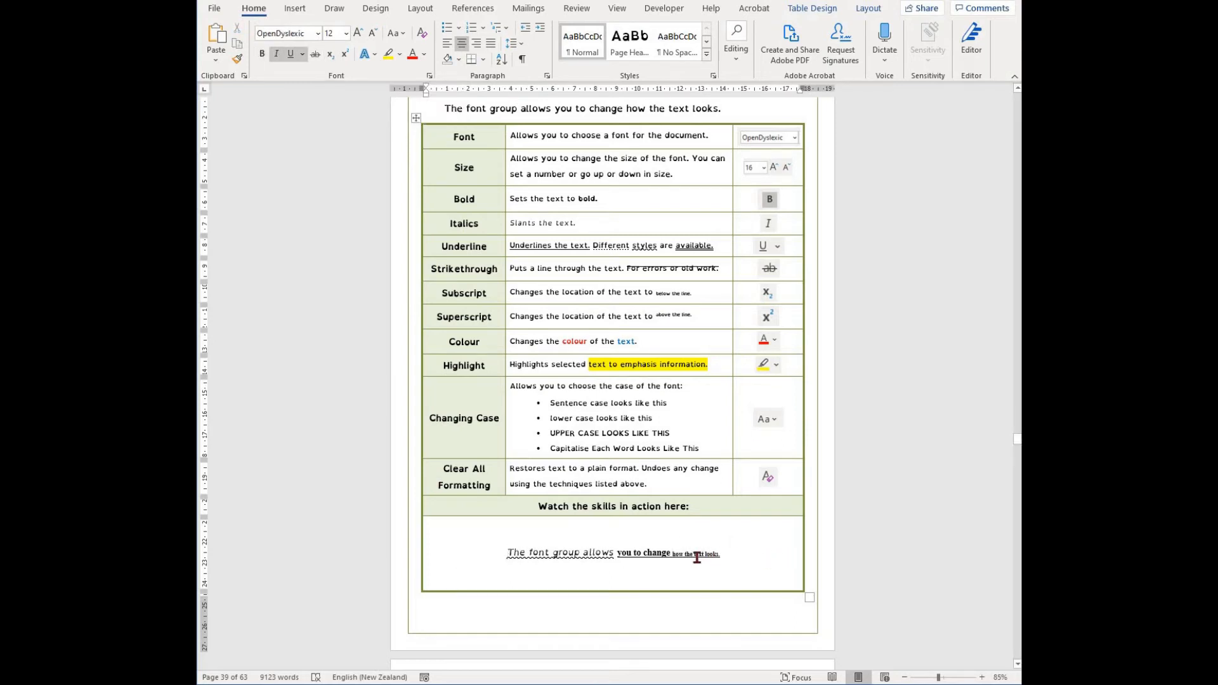
{"action": "left_click_drag", "start_coordinate": [723, 555], "coordinate": [673, 555]}
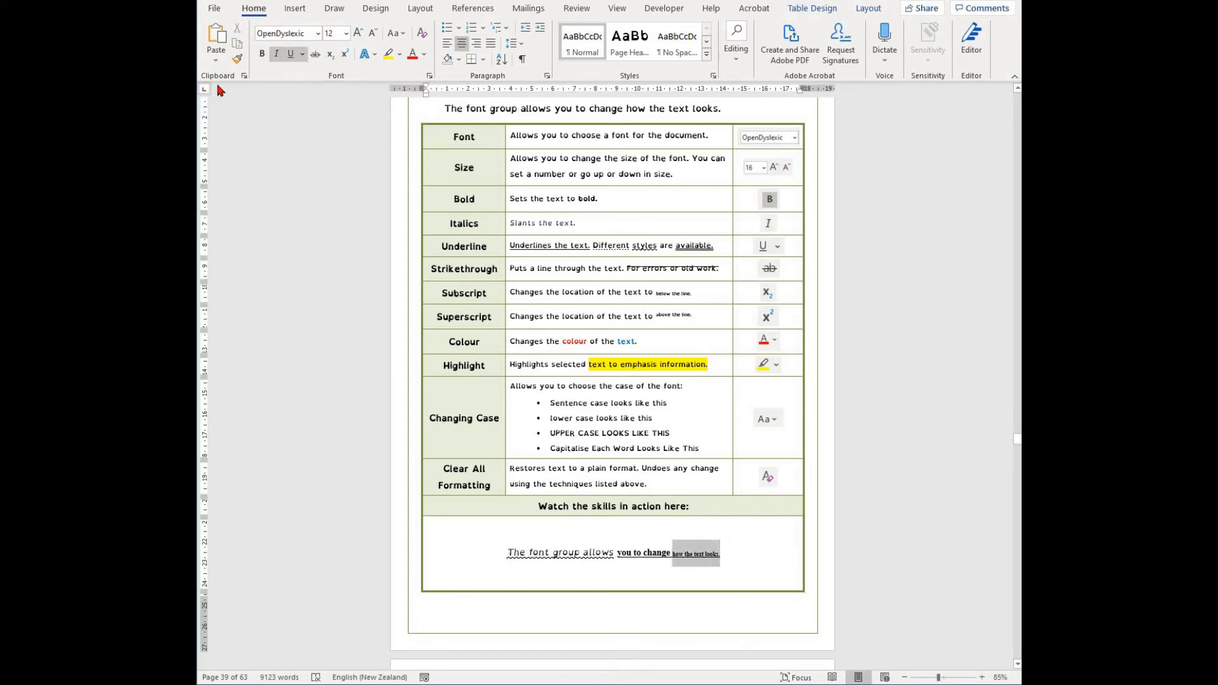
{"action": "left_click", "coordinate": [331, 55]}
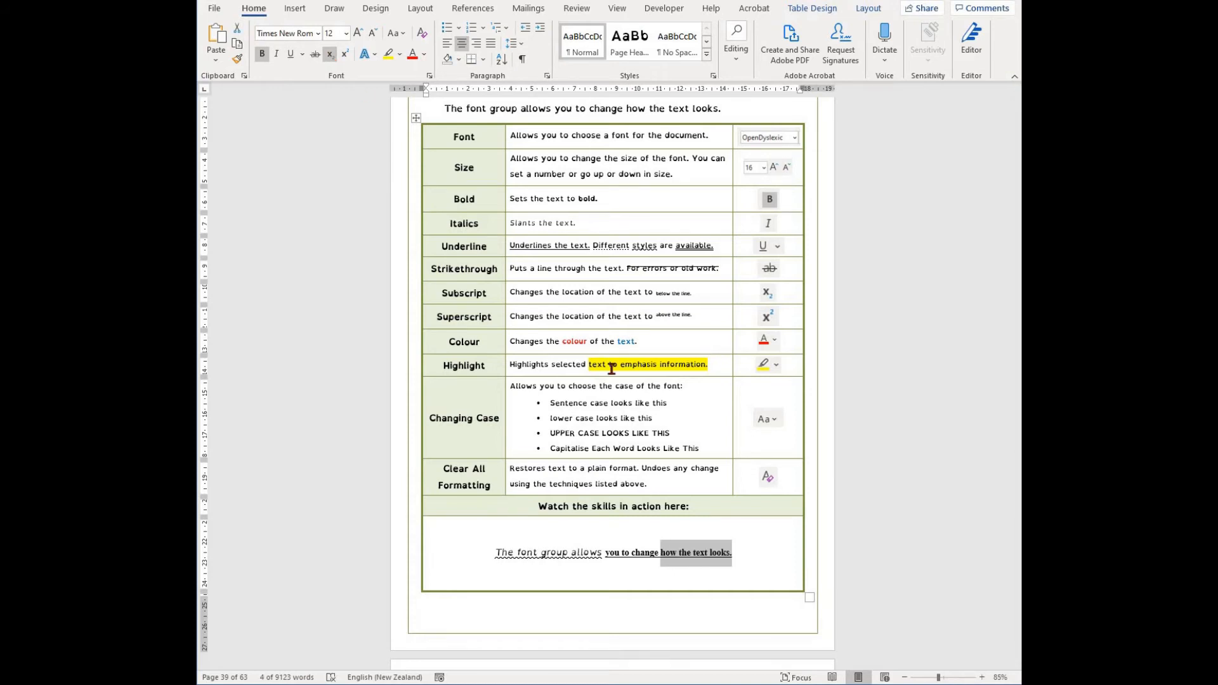
{"action": "left_click", "coordinate": [330, 54]}
{"action": "left_click", "coordinate": [741, 556]}
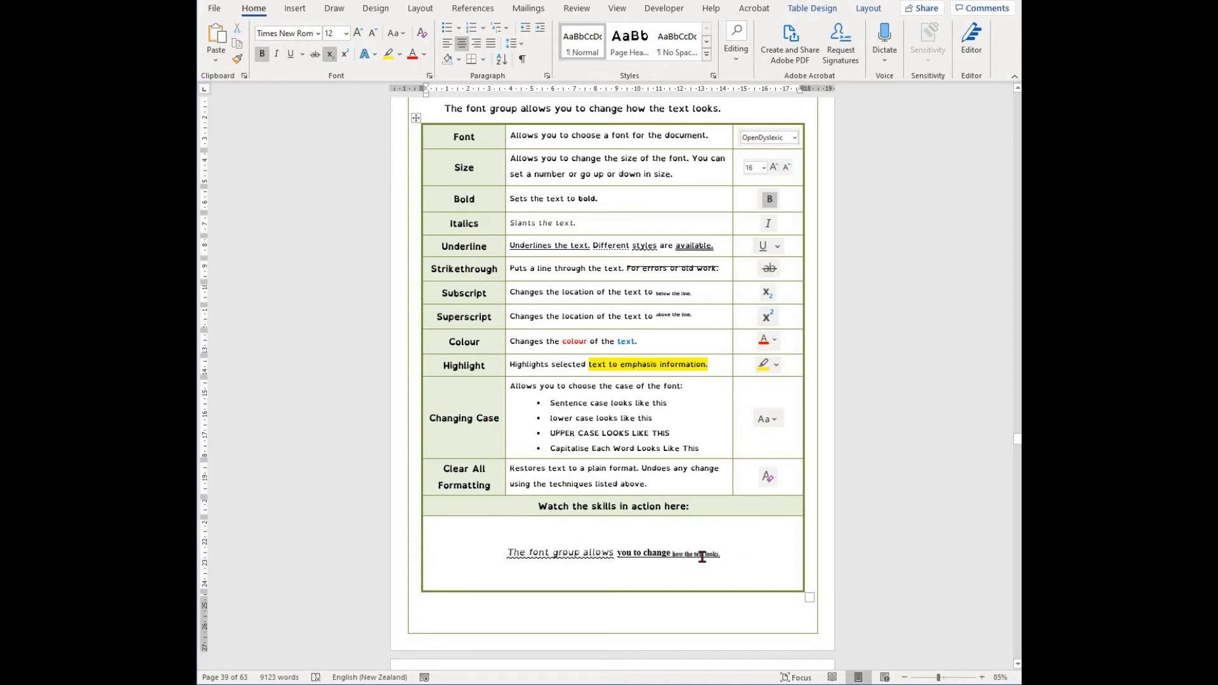
- Select "how the text looks." and toggle superscript on and off several times, ending with it off
{"action": "left_click_drag", "start_coordinate": [724, 555], "coordinate": [672, 555]}
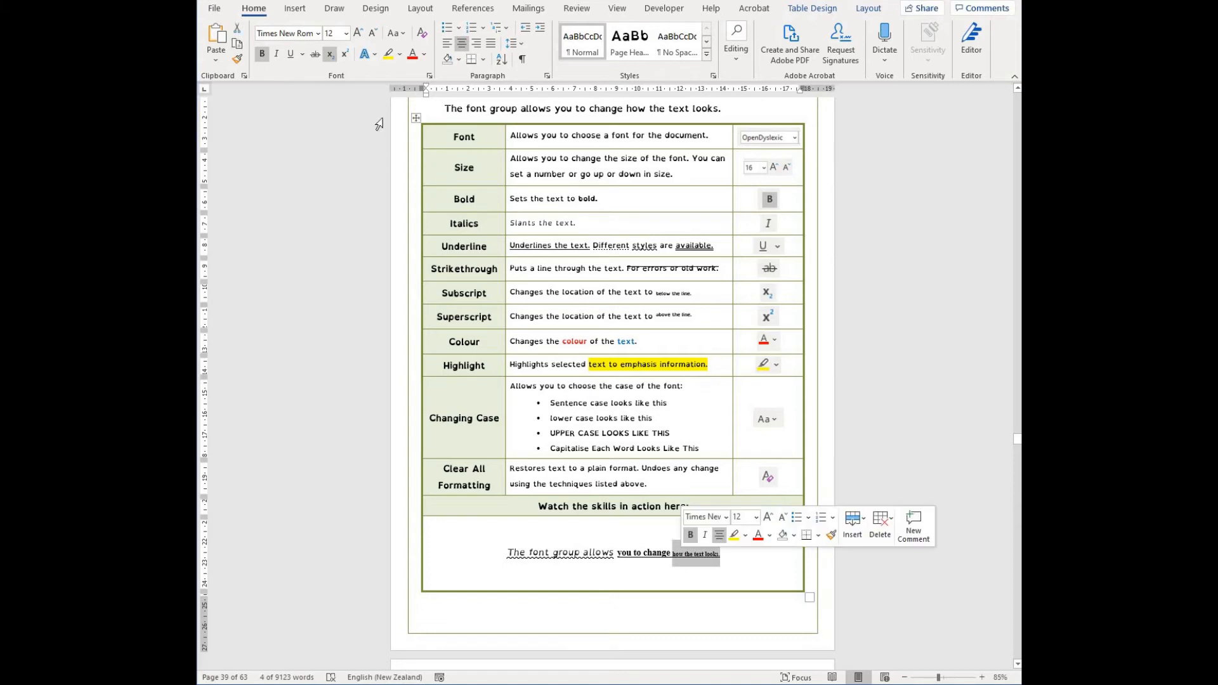
{"action": "left_click", "coordinate": [343, 56]}
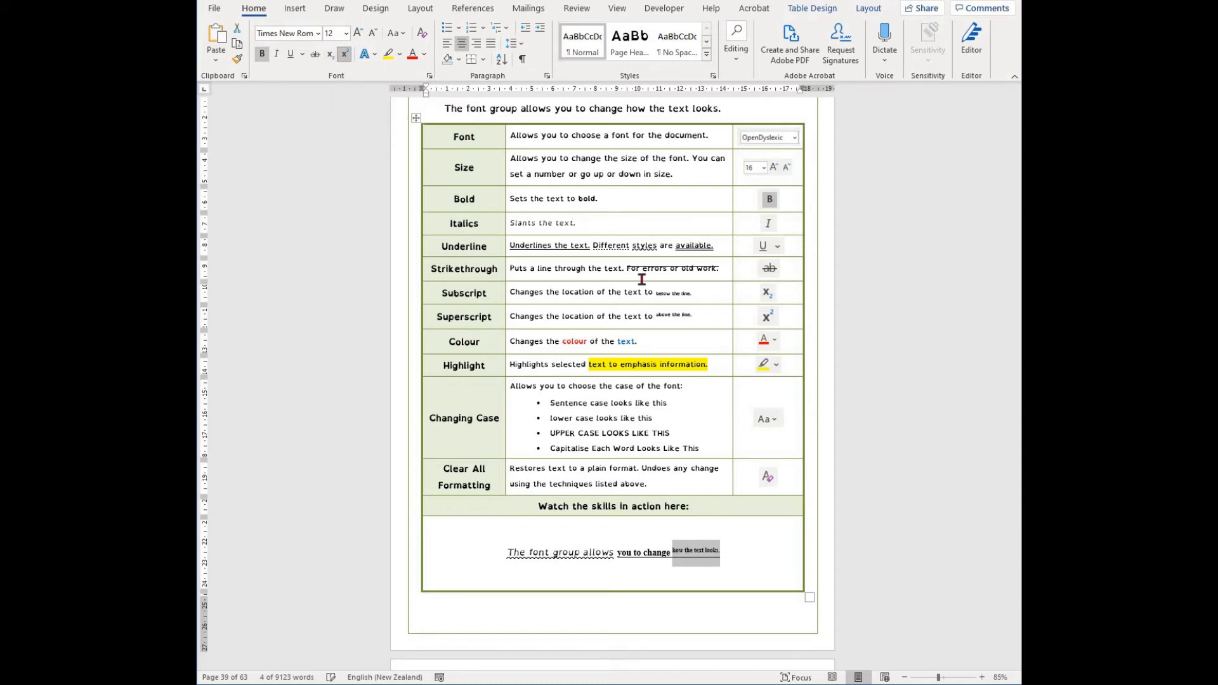
{"action": "left_click", "coordinate": [768, 551]}
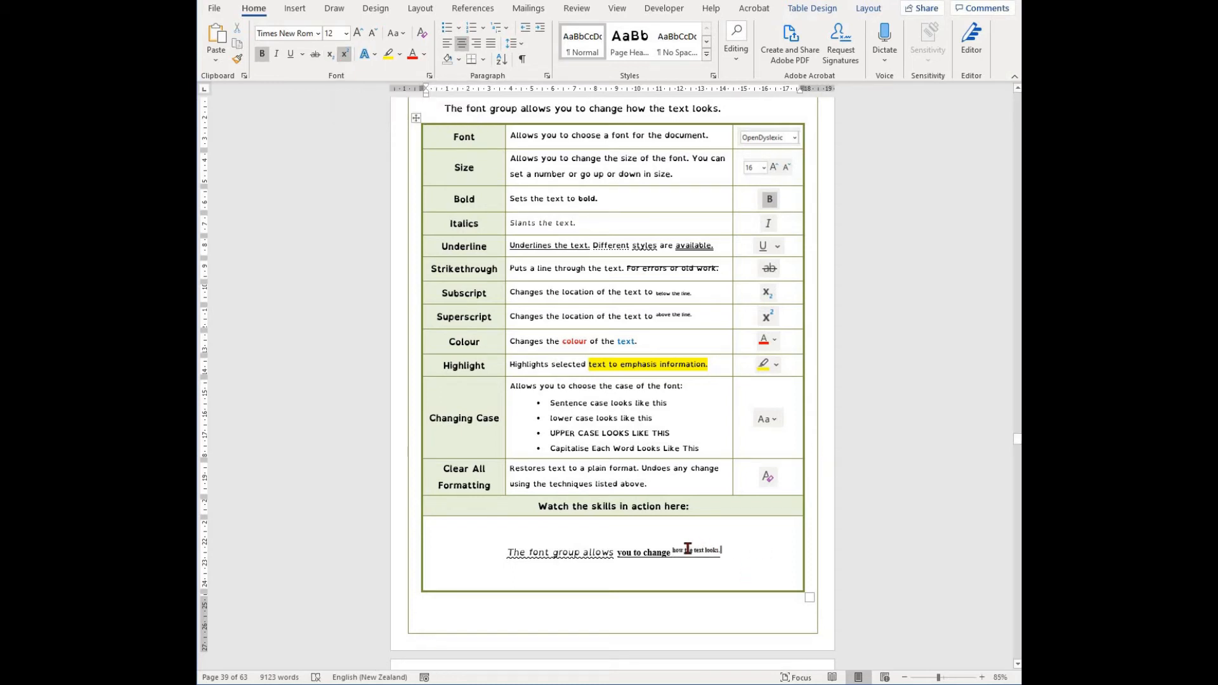
{"action": "left_click", "coordinate": [343, 56]}
{"action": "left_click", "coordinate": [342, 56]}
{"action": "left_click", "coordinate": [342, 56]}
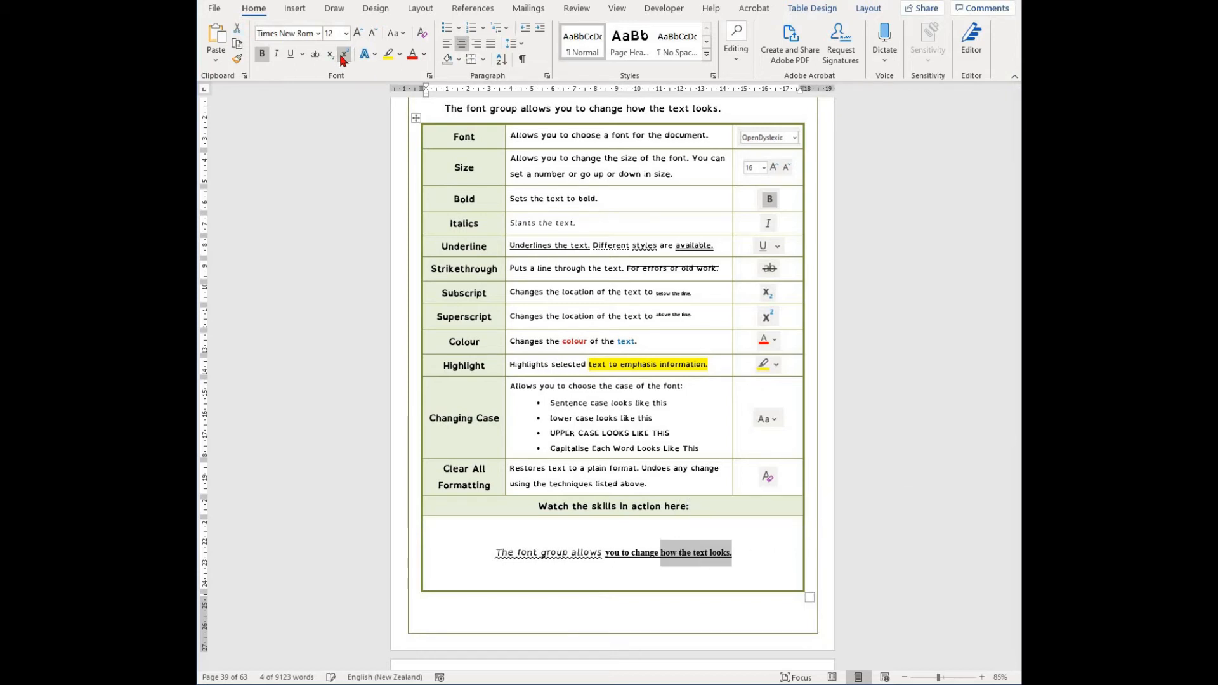
{"action": "left_click", "coordinate": [342, 56]}
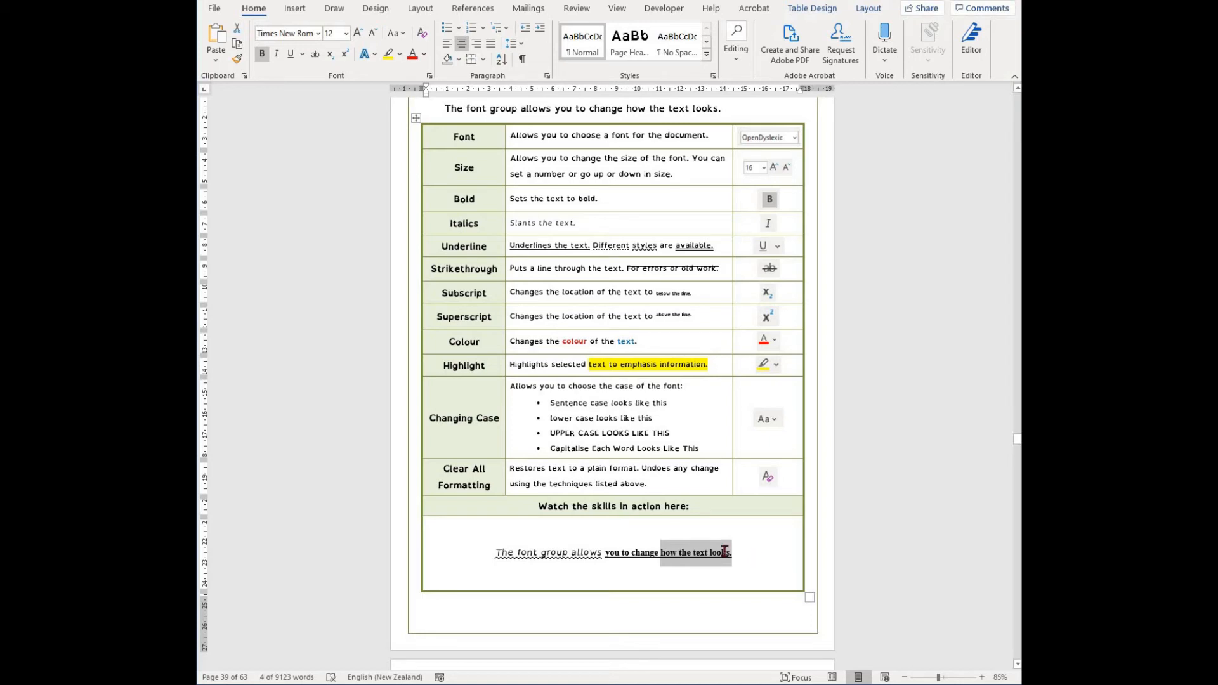
{"action": "left_click", "coordinate": [730, 553]}
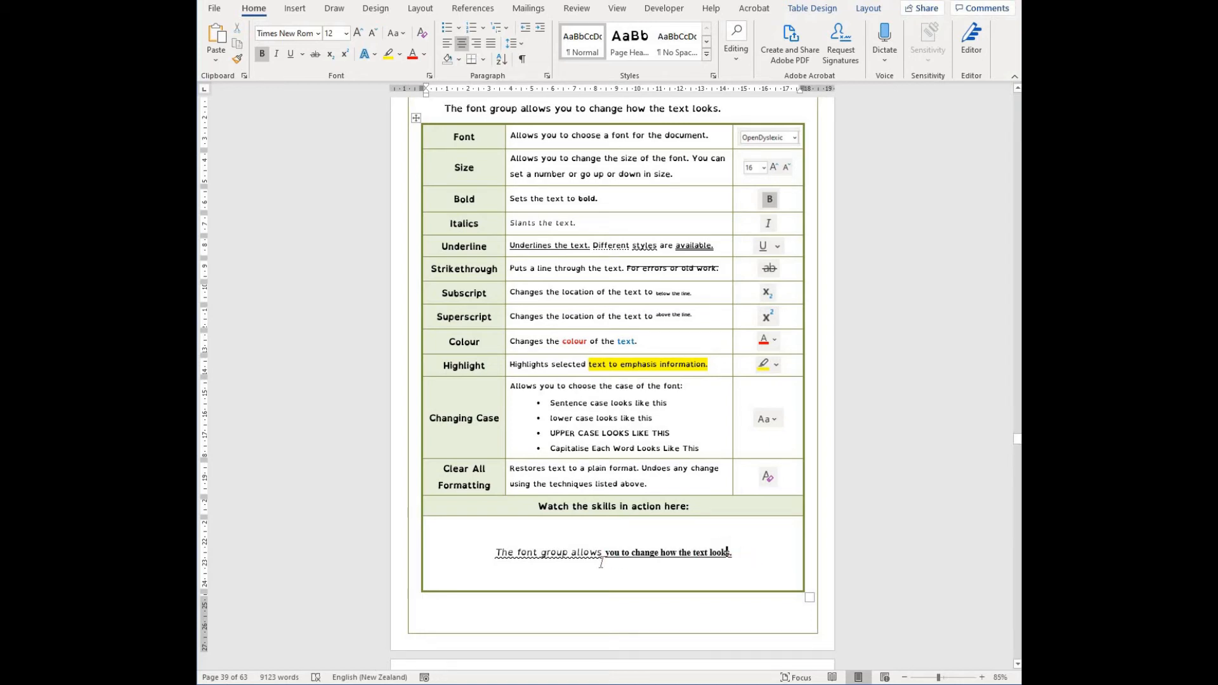
- Colour "allows you to change how the text looks." with a custom orange-brown picked from the More Colors spectrum
{"action": "left_click_drag", "start_coordinate": [732, 554], "coordinate": [572, 553]}
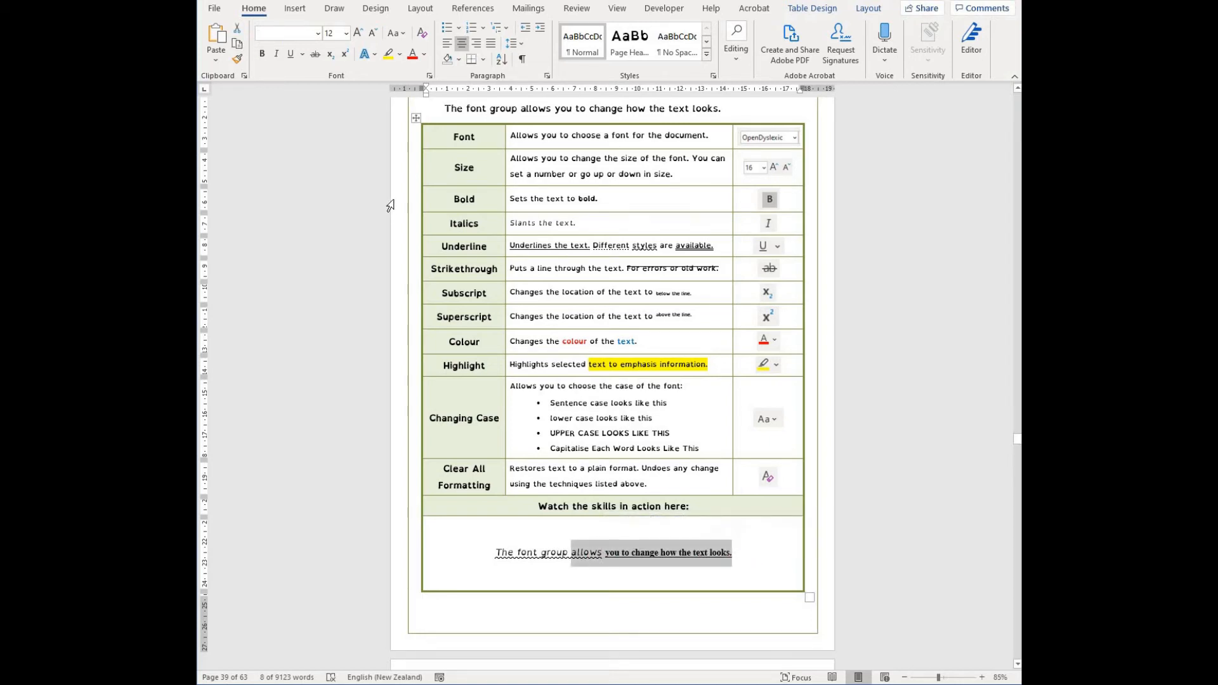
{"action": "left_click", "coordinate": [423, 56]}
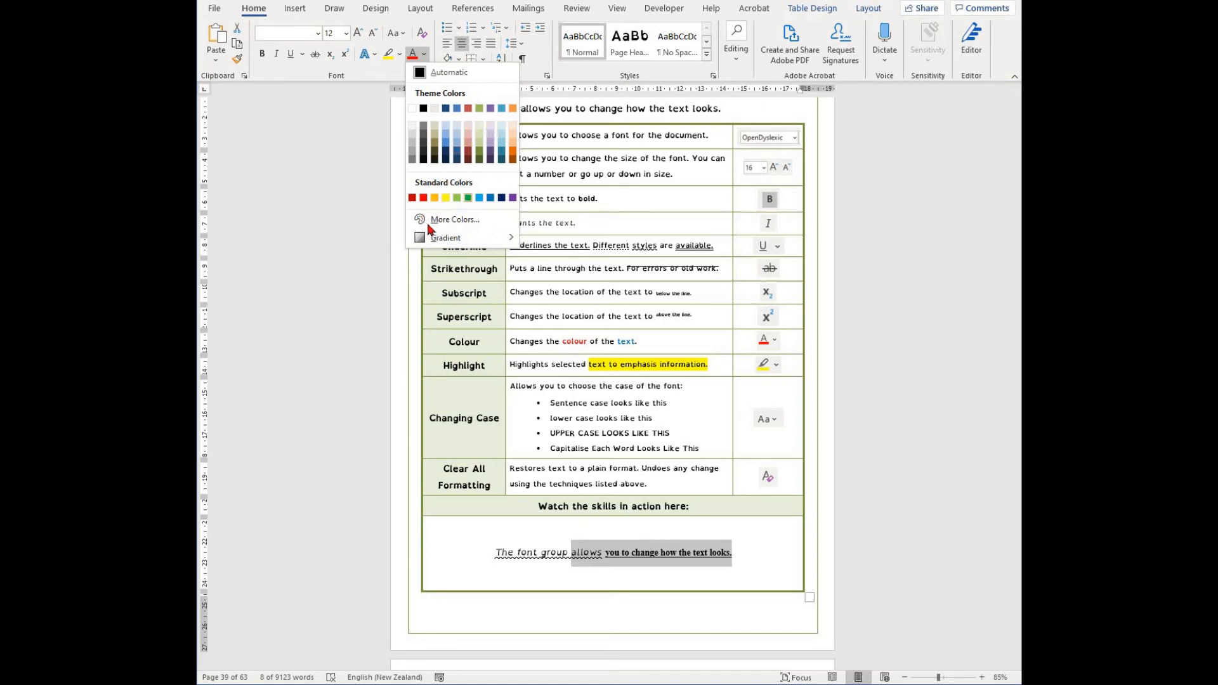
{"action": "left_click", "coordinate": [487, 220]}
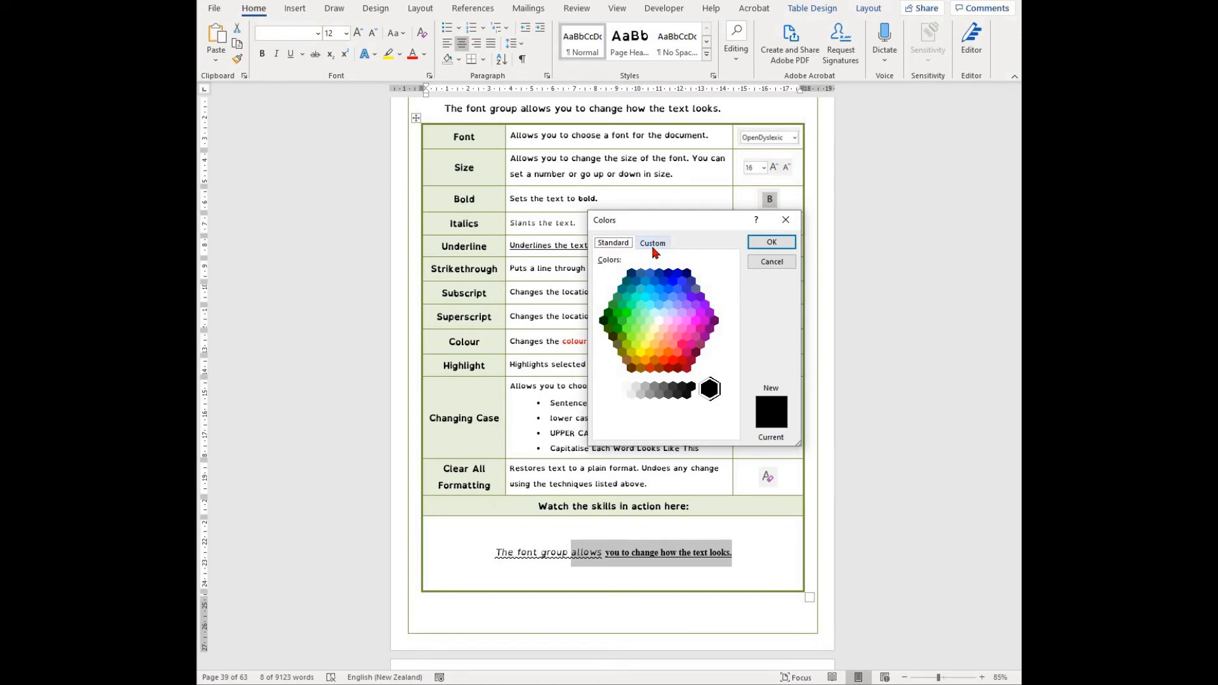
{"action": "left_click", "coordinate": [653, 243]}
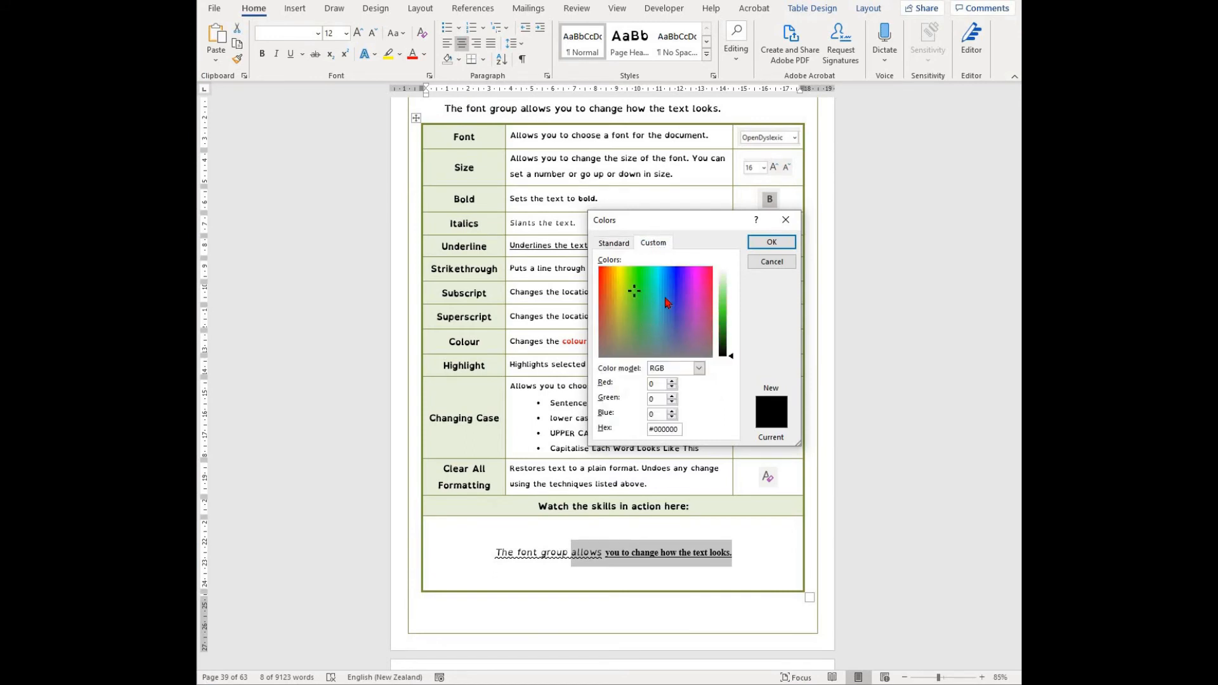
{"action": "left_click", "coordinate": [607, 296]}
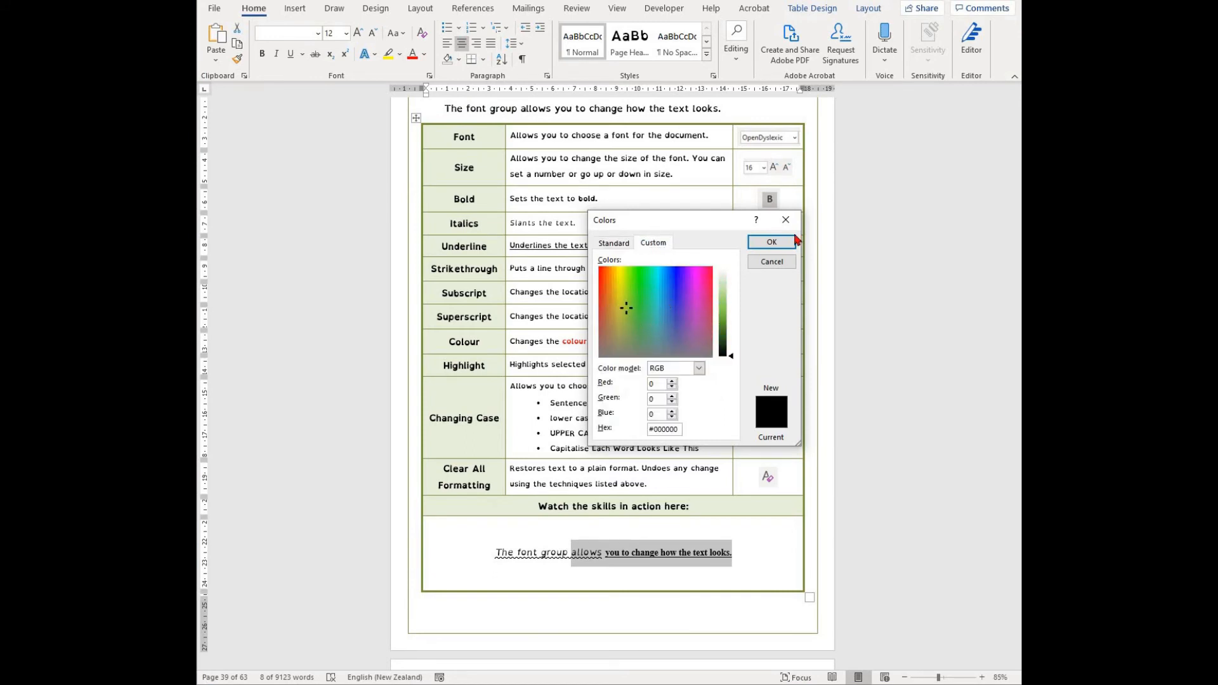
{"action": "left_click", "coordinate": [730, 321]}
{"action": "left_click", "coordinate": [771, 242]}
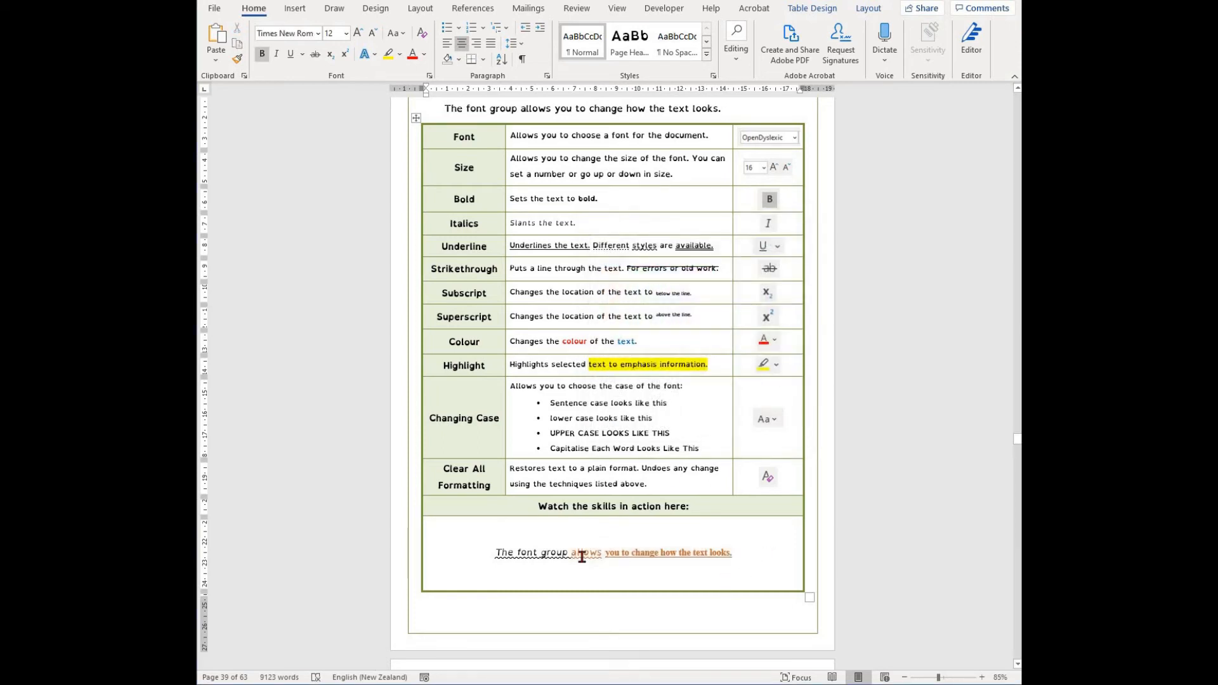
- Select the whole sample sentence and highlight it in yellow
{"action": "left_click", "coordinate": [501, 560], "text": "shift"}
{"action": "left_click", "coordinate": [501, 562], "text": "shift"}
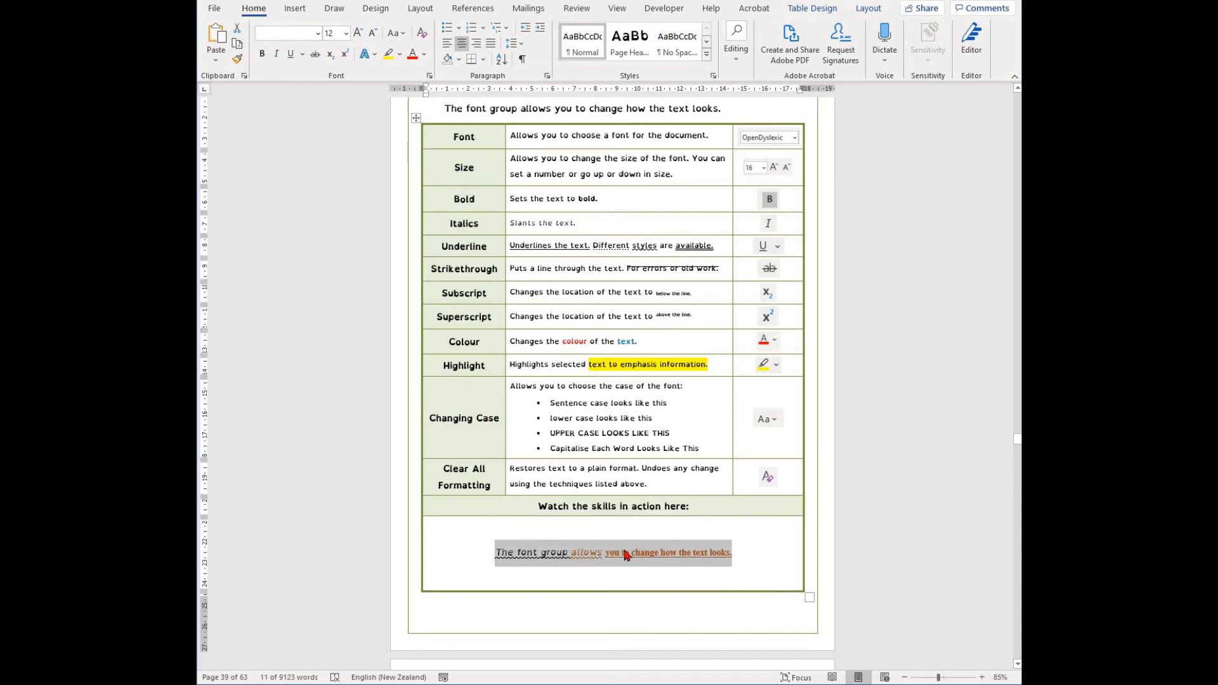
{"action": "left_click", "coordinate": [400, 54]}
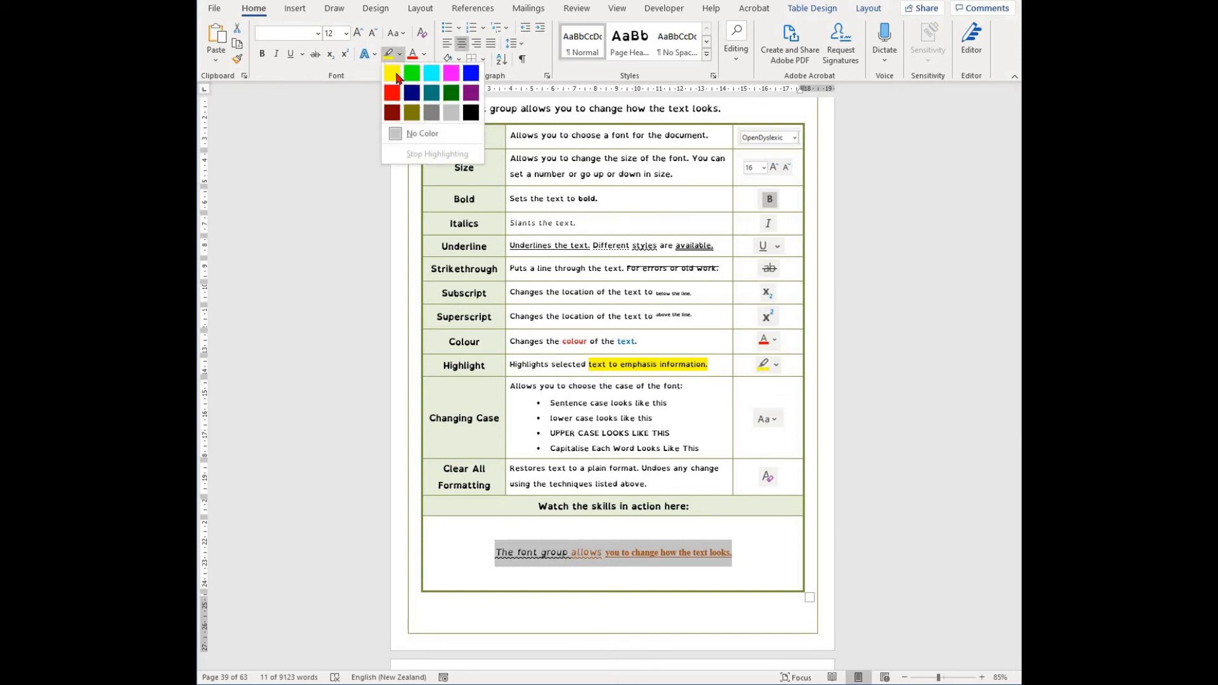
{"action": "left_click", "coordinate": [397, 78]}
{"action": "left_click", "coordinate": [783, 581]}
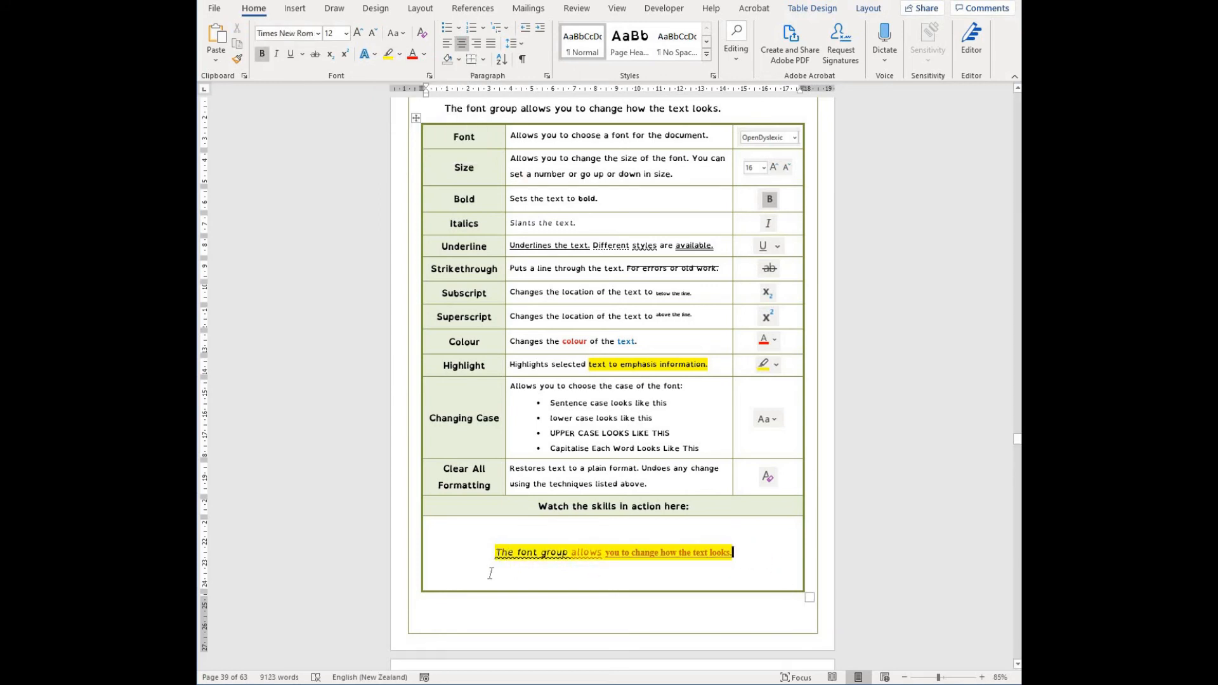
- Select the sentence and change its case to lowercase, then to Sentence case
{"action": "triple_click", "coordinate": [484, 571]}
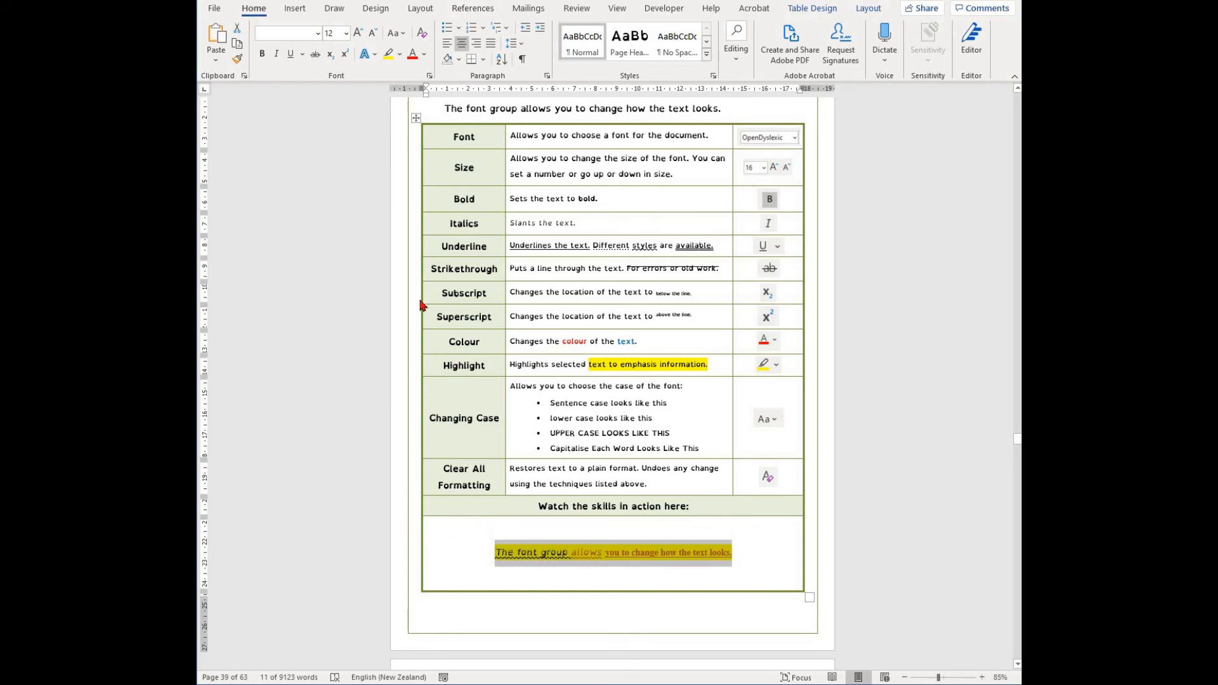
{"action": "left_click", "coordinate": [404, 34]}
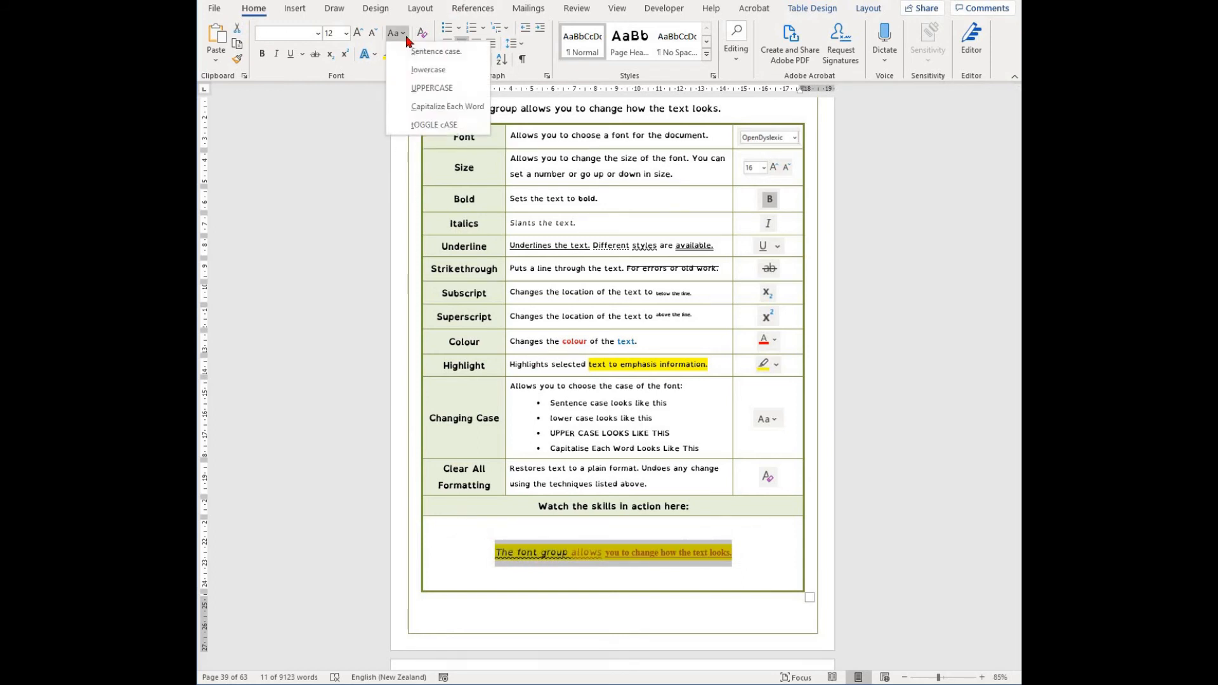
{"action": "left_click", "coordinate": [410, 71]}
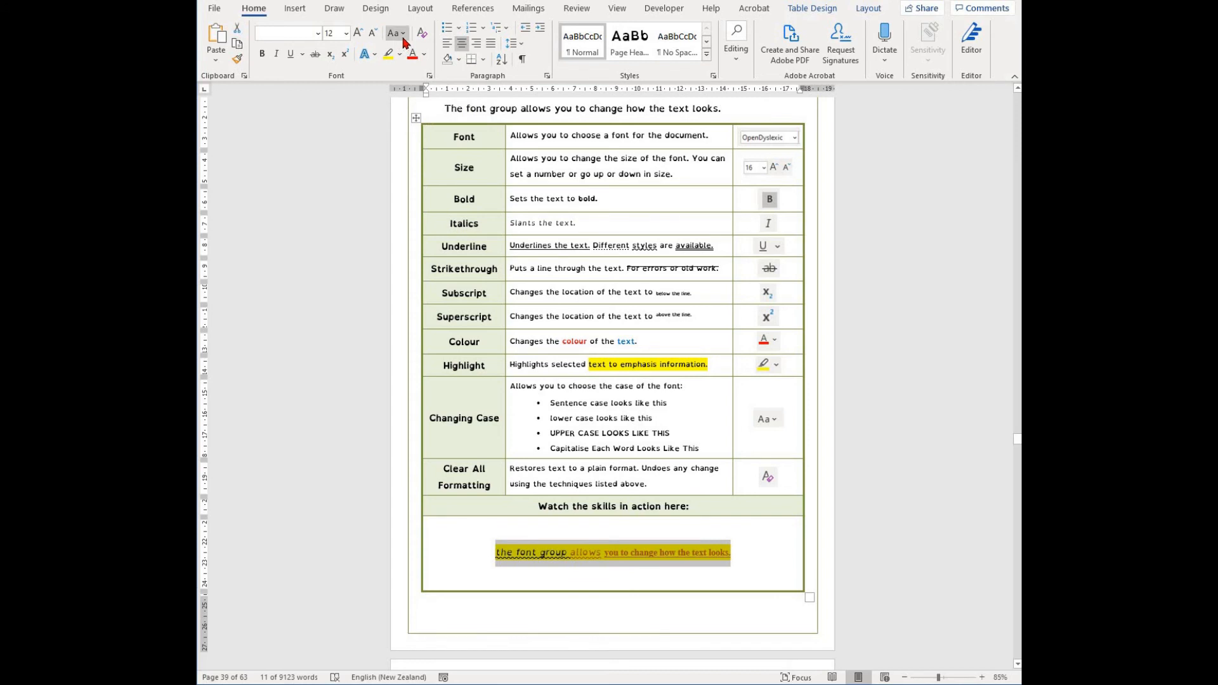
{"action": "left_click", "coordinate": [403, 38]}
{"action": "left_click", "coordinate": [408, 47]}
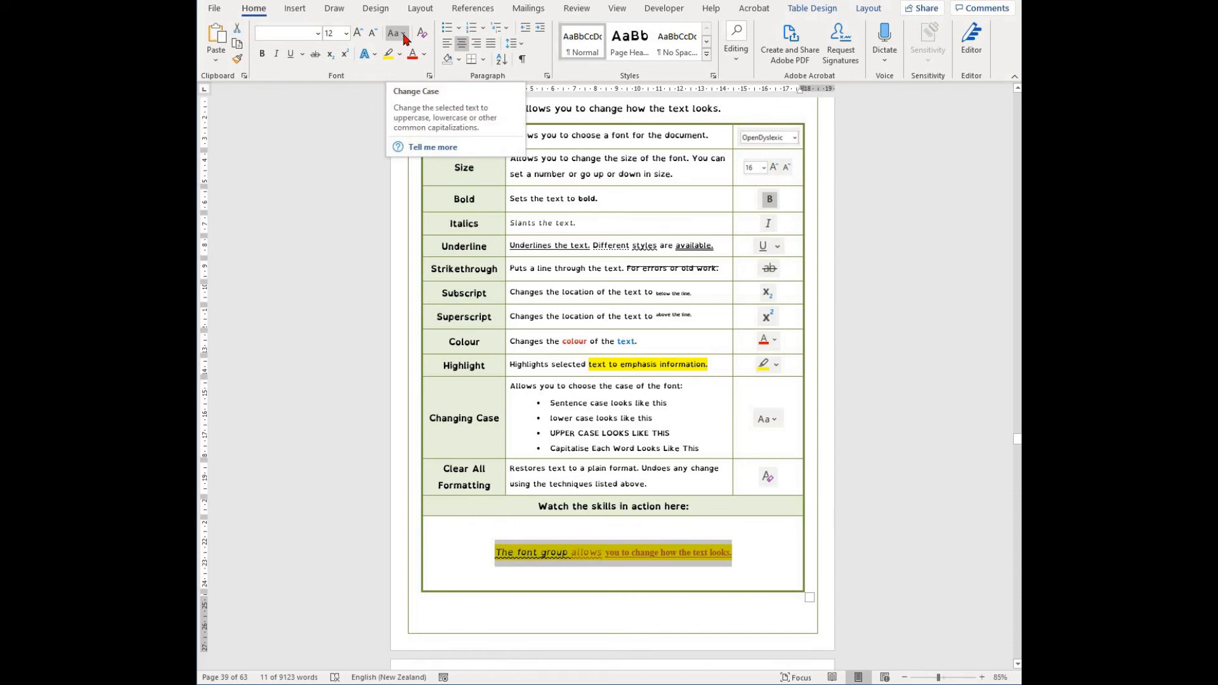
{"action": "left_click", "coordinate": [393, 33]}
{"action": "left_click", "coordinate": [409, 60]}
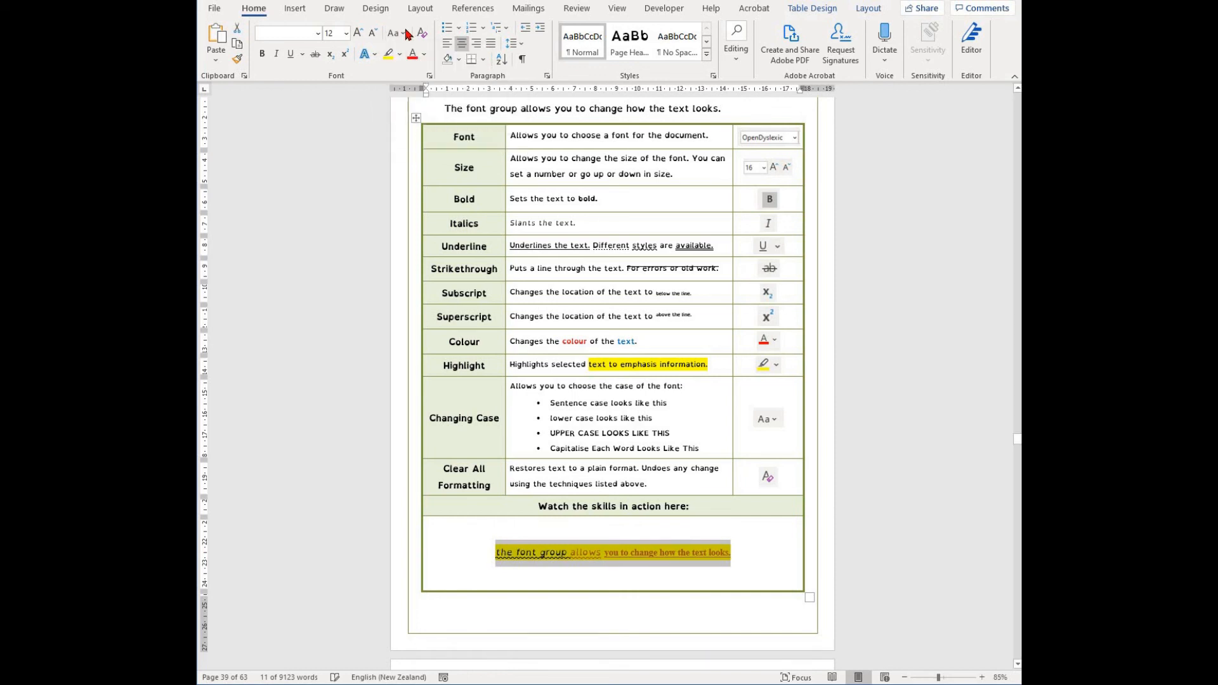
- Change the sentence's case to UPPERCASE, then Capitalize Each Word, then tOGGLE cASE
{"action": "left_click", "coordinate": [393, 33]}
{"action": "left_click", "coordinate": [411, 87]}
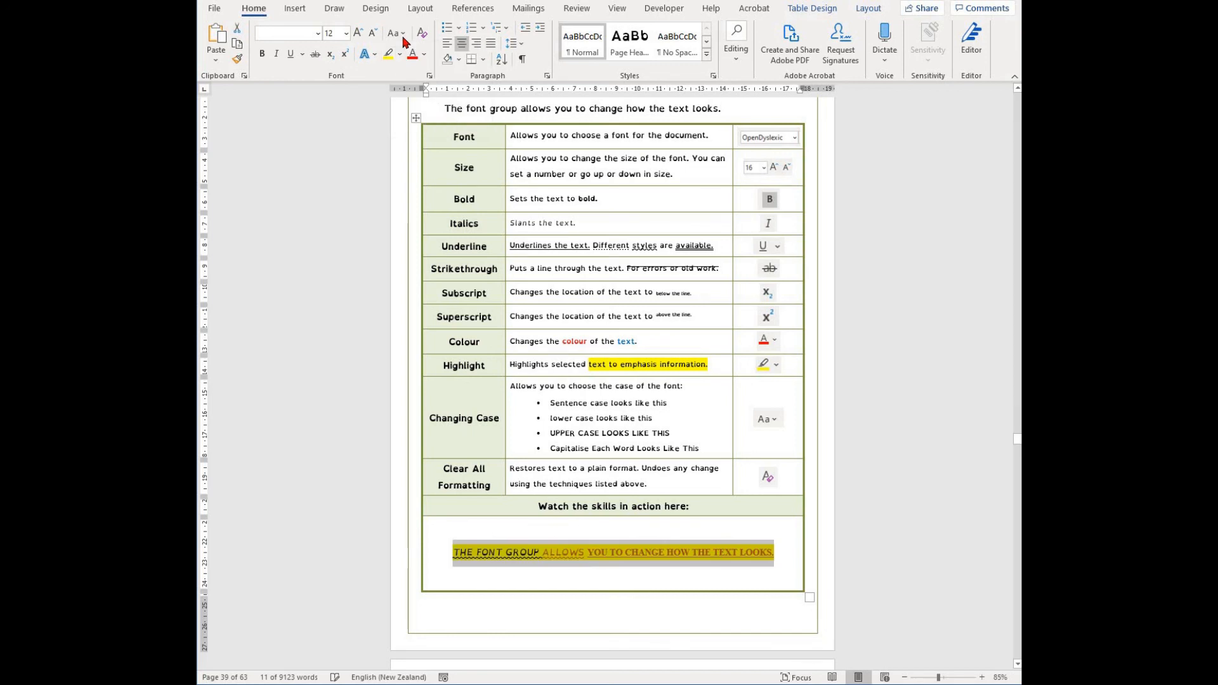
{"action": "left_click", "coordinate": [394, 33]}
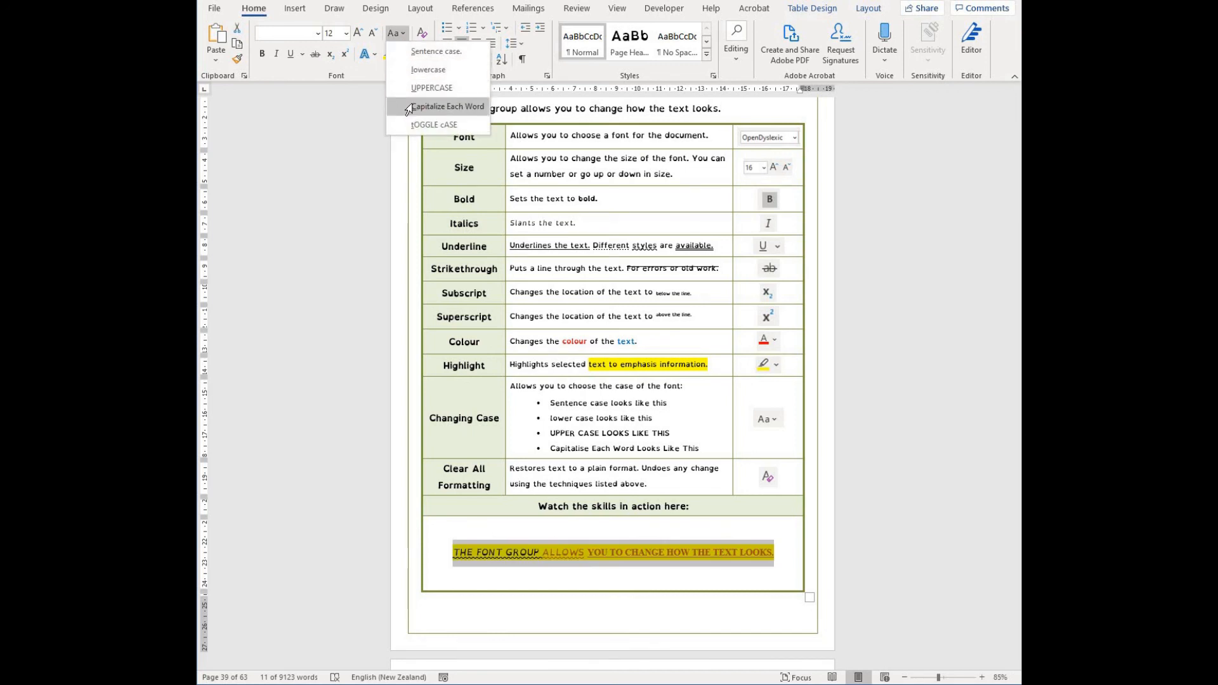
{"action": "left_click", "coordinate": [410, 107]}
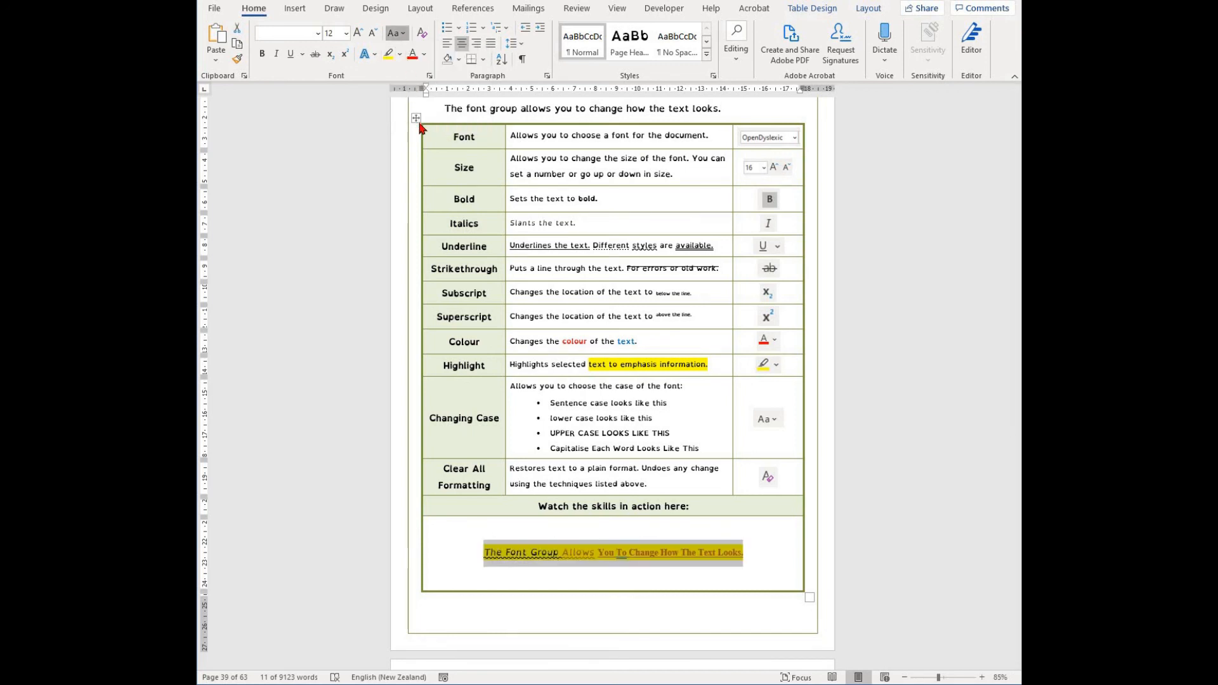
{"action": "left_click", "coordinate": [393, 33]}
{"action": "left_click", "coordinate": [434, 125]}
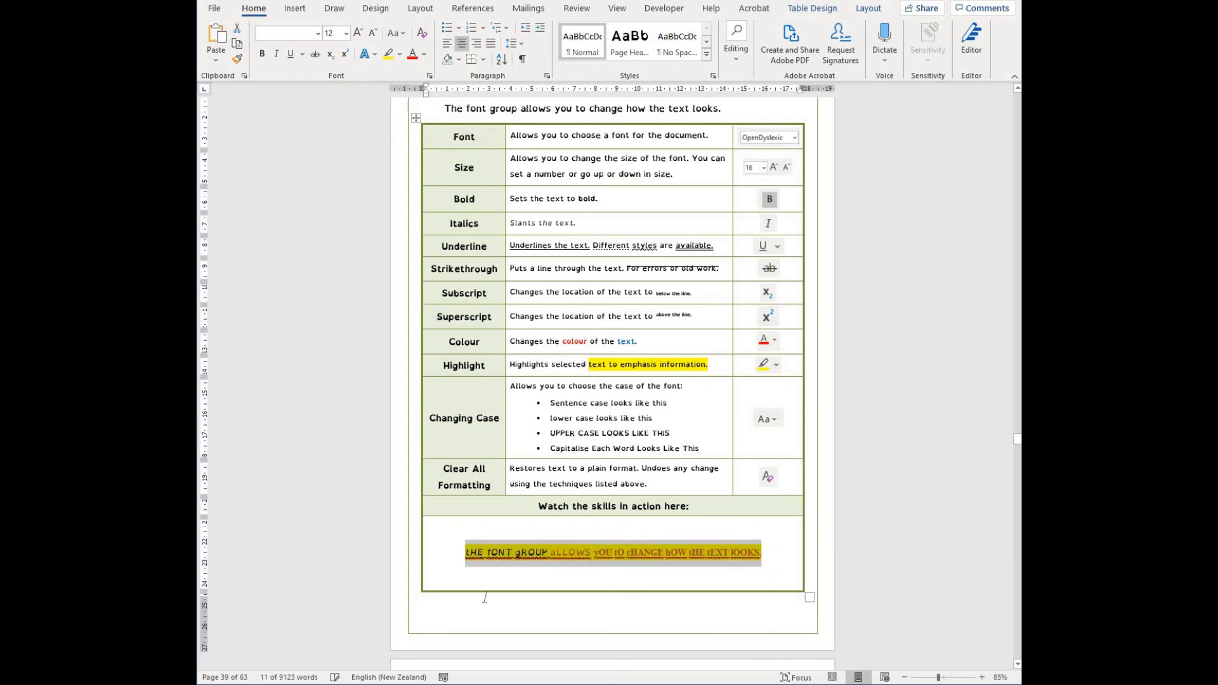
- Select the sentence, clear all its formatting, and remove its highlight with No Color
{"action": "left_click_drag", "start_coordinate": [452, 595], "coordinate": [443, 538]}
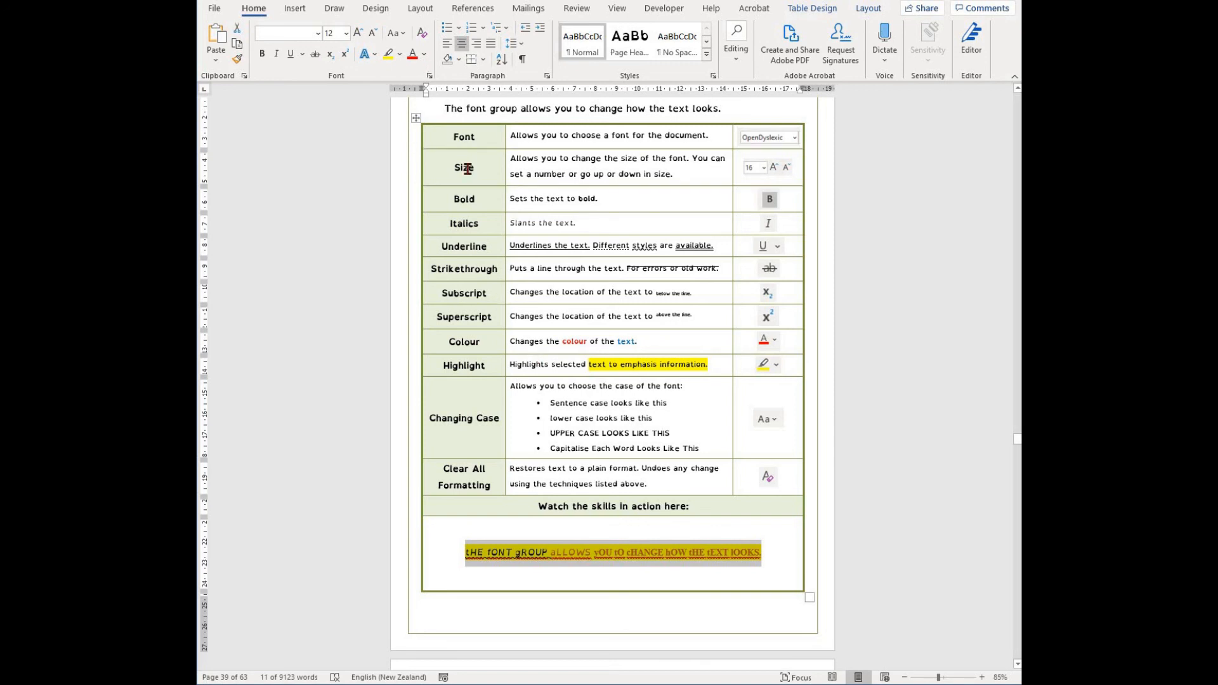
{"action": "left_click", "coordinate": [423, 40]}
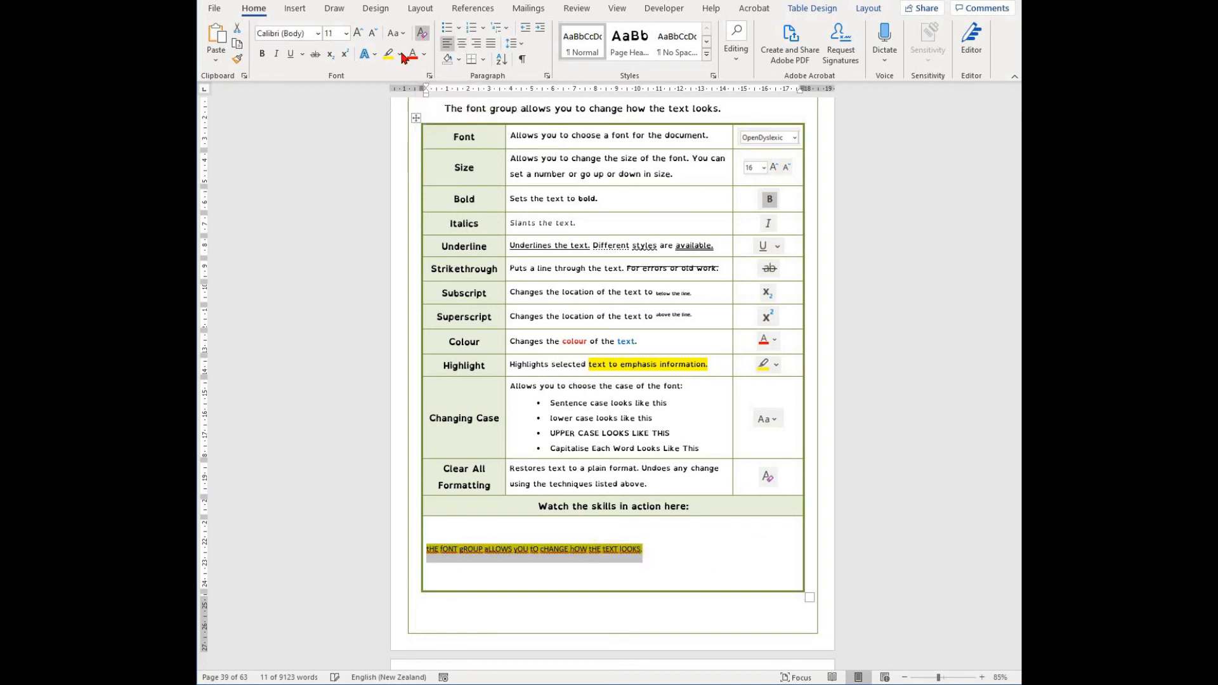
{"action": "left_click", "coordinate": [400, 54]}
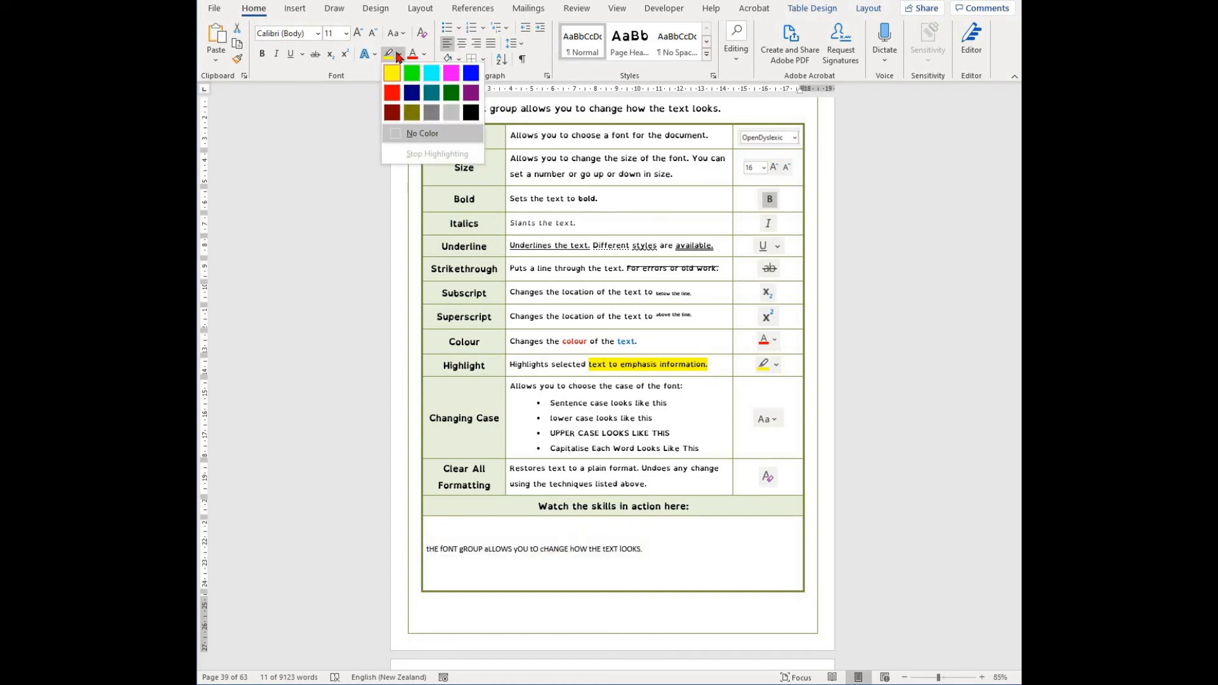
{"action": "left_click", "coordinate": [421, 130]}
- Reselect the sentence and set its case to Sentence case
{"action": "left_click", "coordinate": [693, 584]}
{"action": "left_click_drag", "start_coordinate": [642, 550], "coordinate": [427, 549]}
{"action": "left_click", "coordinate": [396, 33]}
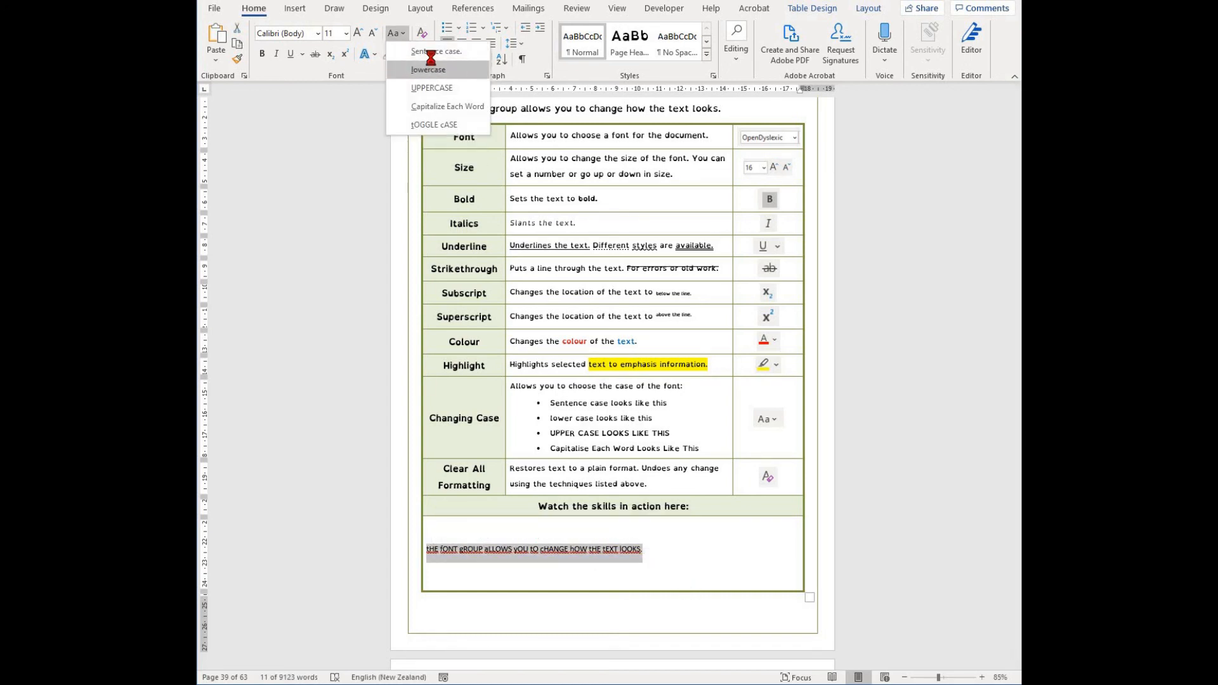
{"action": "left_click", "coordinate": [424, 56]}
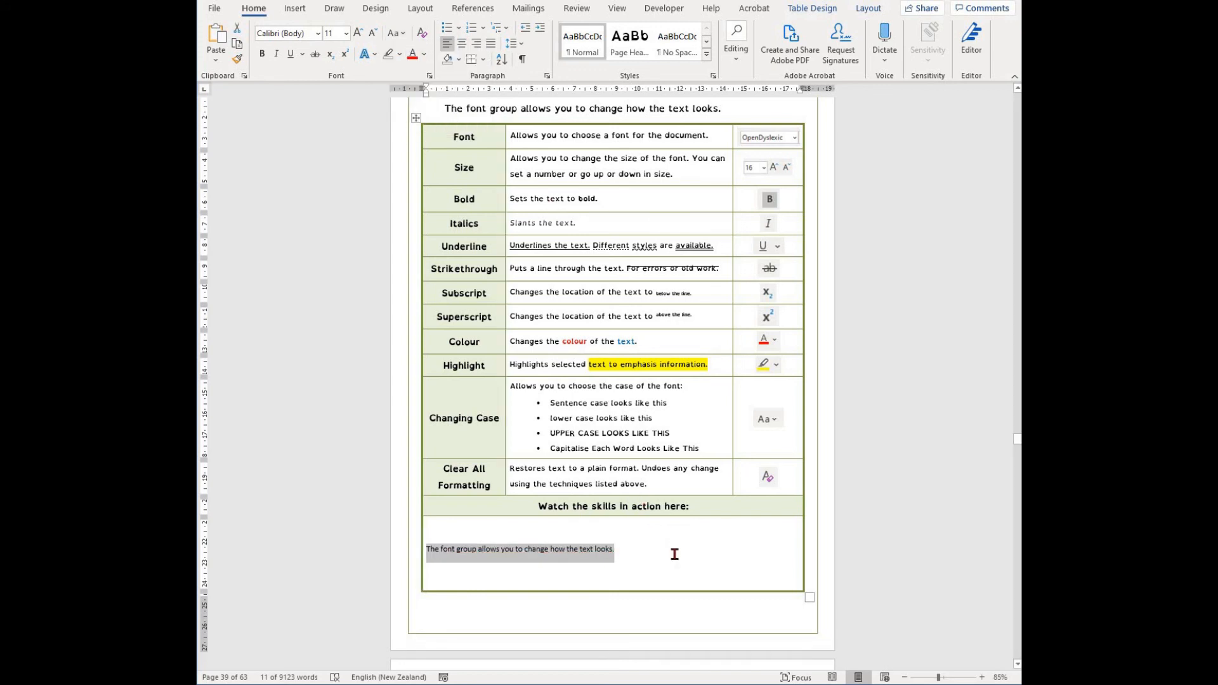